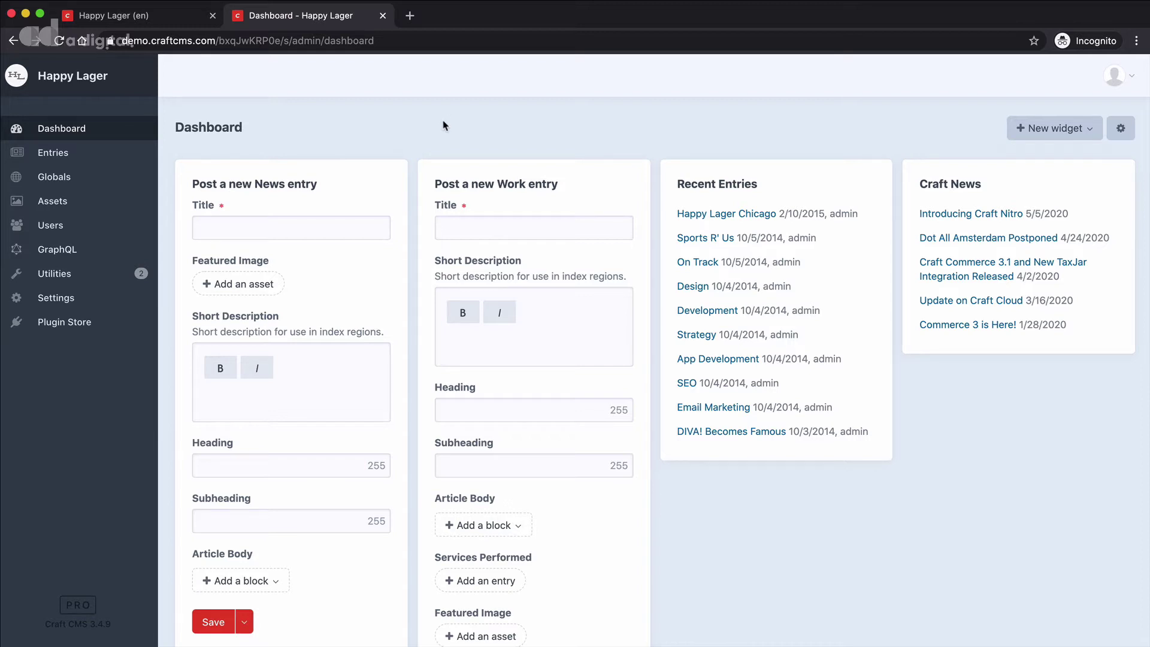
Open the 'Barrel Aged Digital Natives' entry from the Entries list.
{"action": "left_click", "coordinate": [52, 153]}
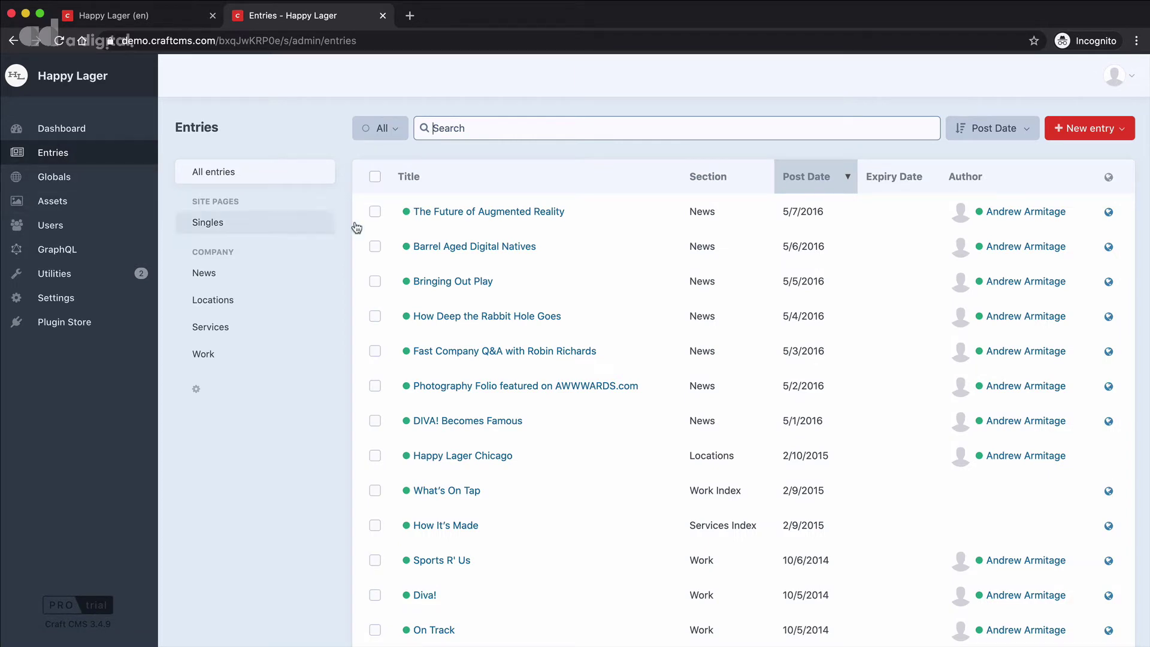
{"action": "left_click", "coordinate": [492, 246]}
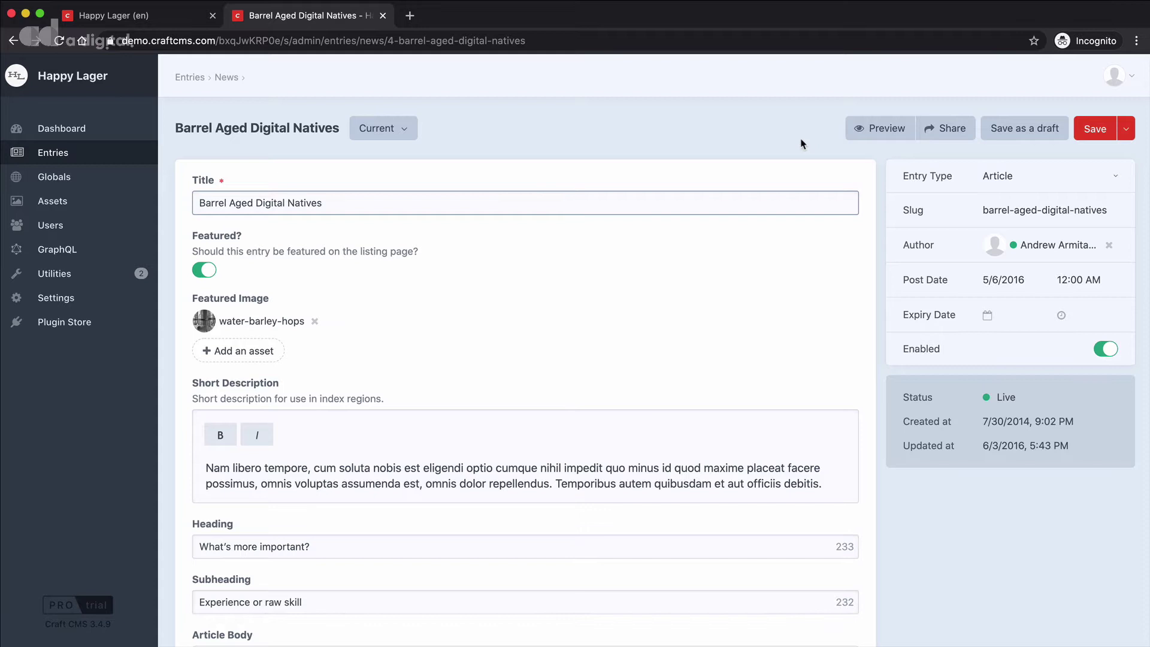
Show the entry's live preview beside its editing fields.
{"action": "left_click", "coordinate": [886, 128]}
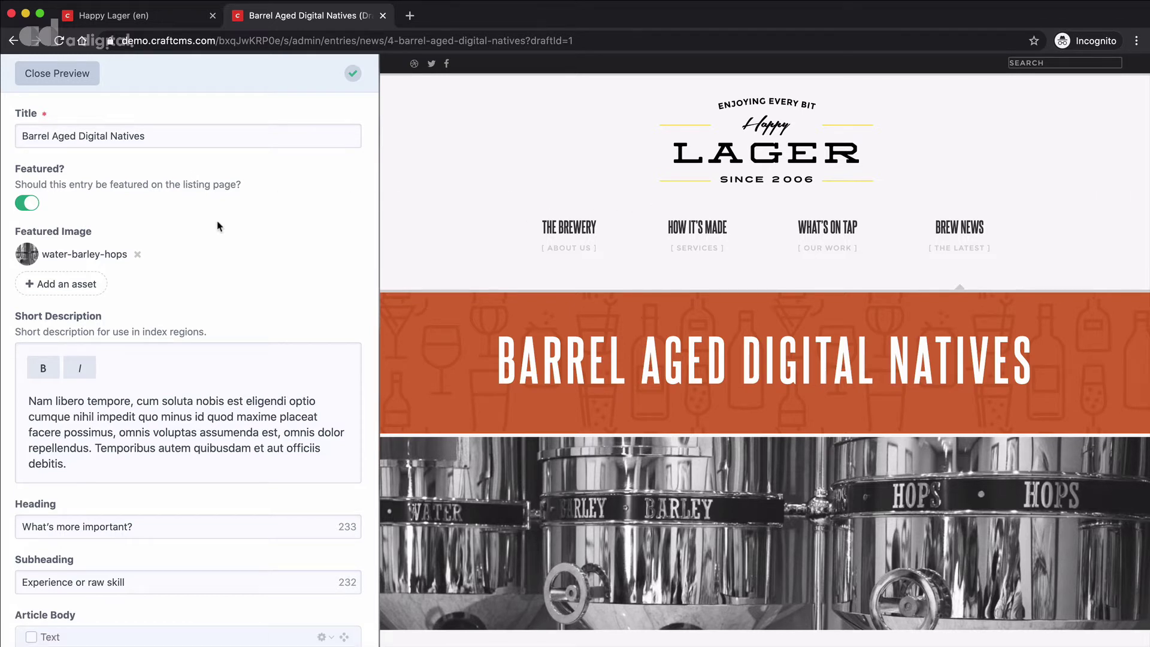
{"action": "scroll", "coordinate": [221, 228], "scroll_direction": "down", "scroll_amount": 2}
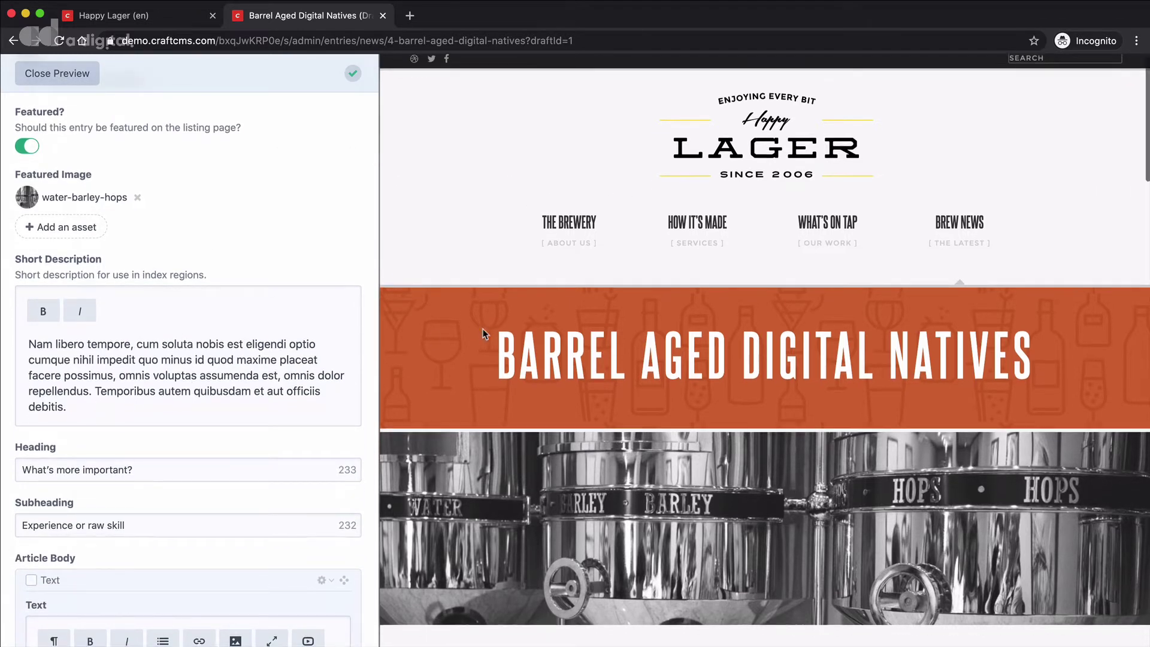
{"action": "scroll", "coordinate": [483, 328], "scroll_direction": "down", "scroll_amount": 10}
{"action": "scroll", "coordinate": [483, 333], "scroll_direction": "down", "scroll_amount": 2}
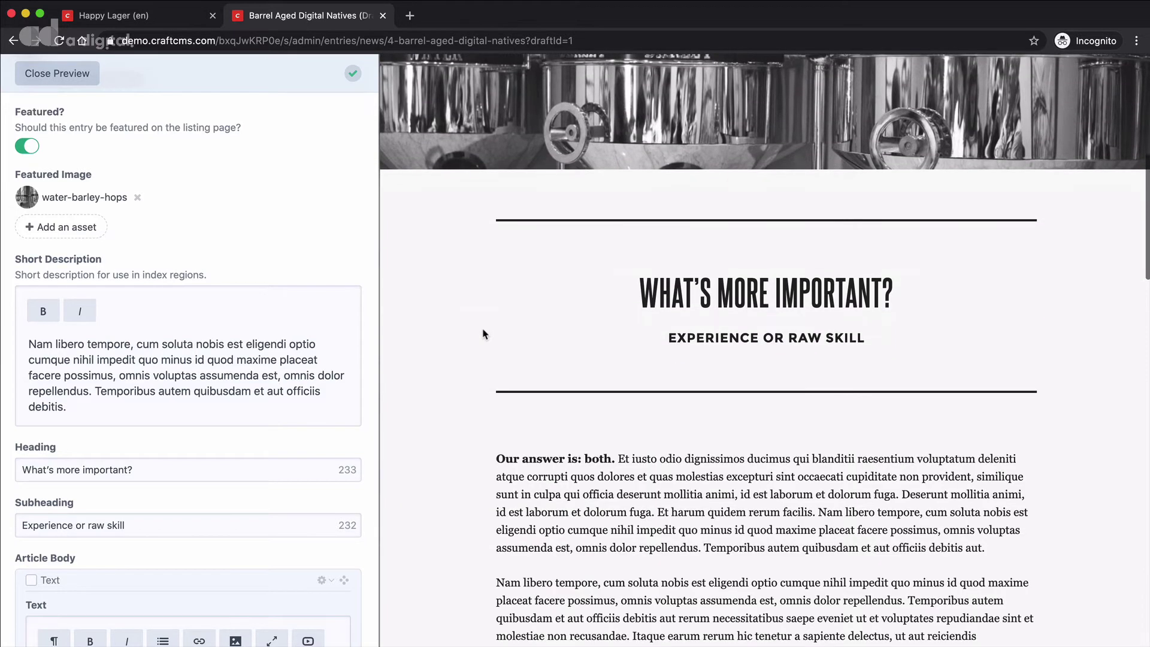
{"action": "scroll", "coordinate": [483, 333], "scroll_direction": "down", "scroll_amount": 1}
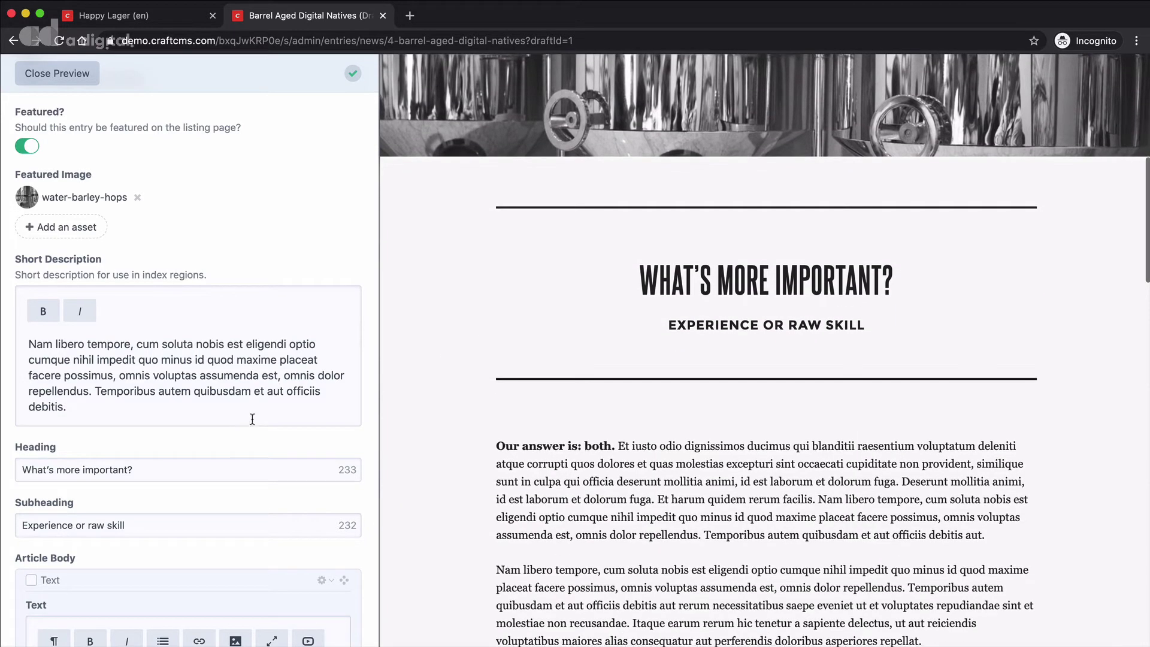
Select the whole Heading text to replace it with 'Experience is more important than skill'.
{"action": "left_click_drag", "start_coordinate": [135, 469], "coordinate": [127, 469]}
{"action": "triple_click", "coordinate": [163, 468]}
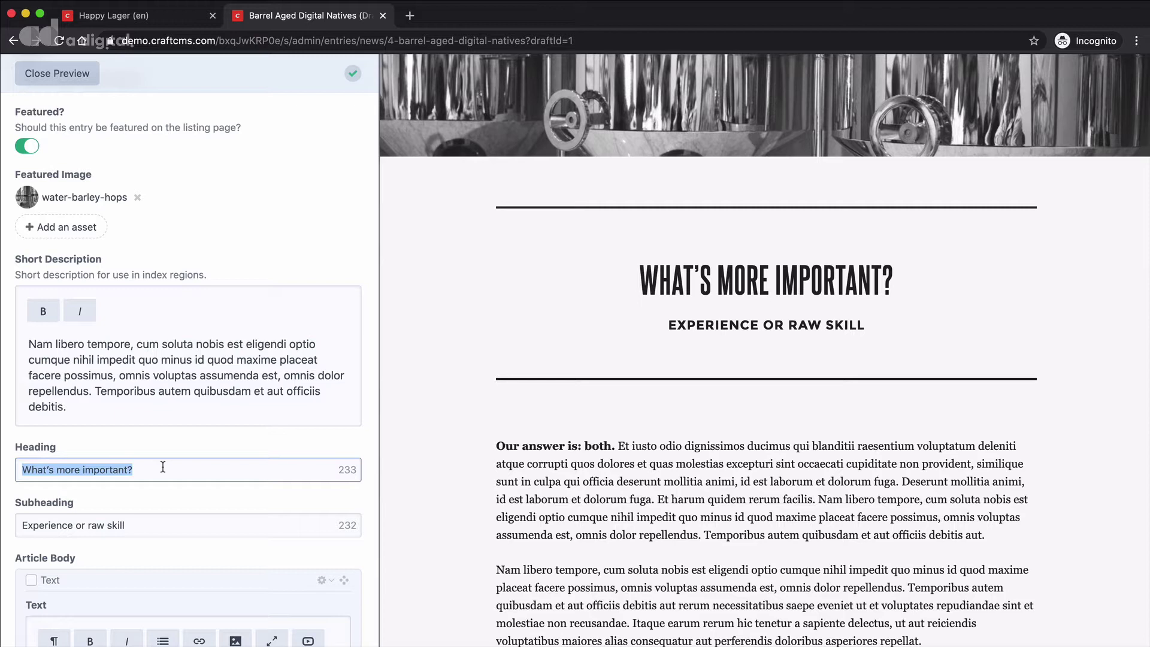
{"action": "type", "text": "Experienc"}
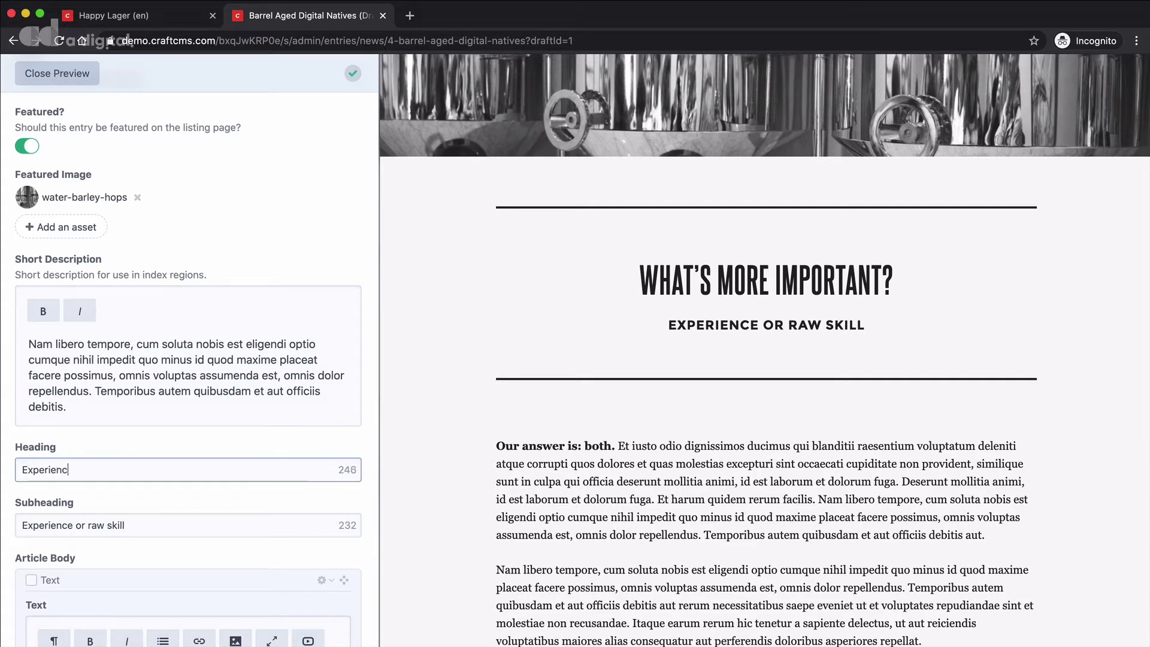
{"action": "type", "text": "e is more impor"}
{"action": "type", "text": "tant than sk"}
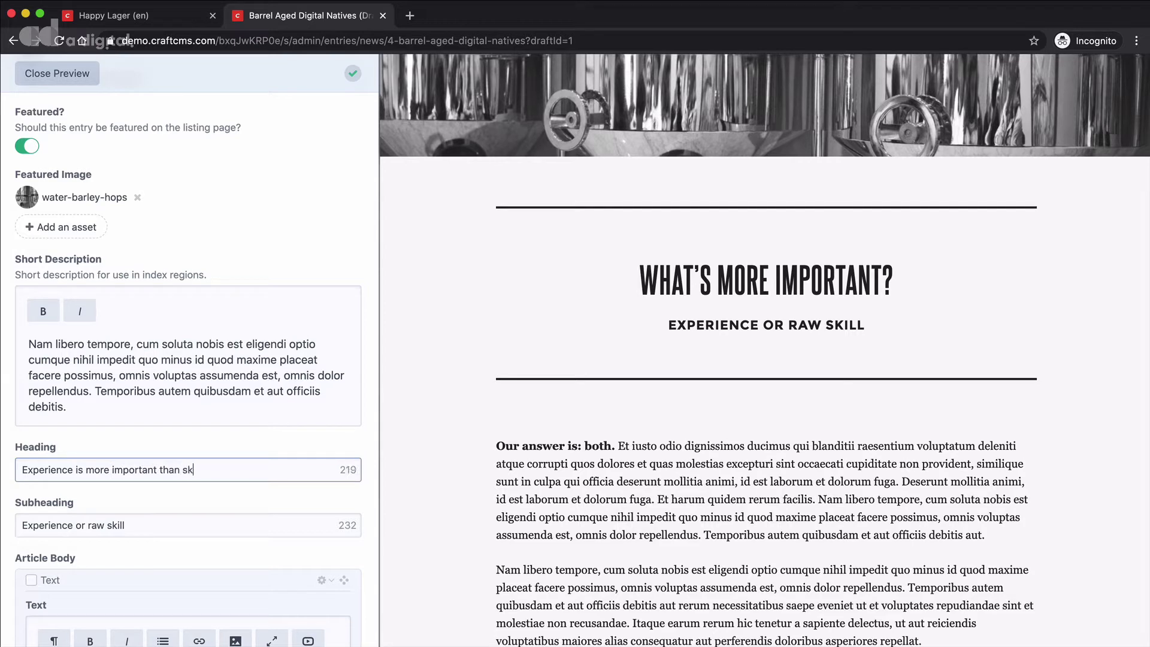
{"action": "type", "text": "illll"}
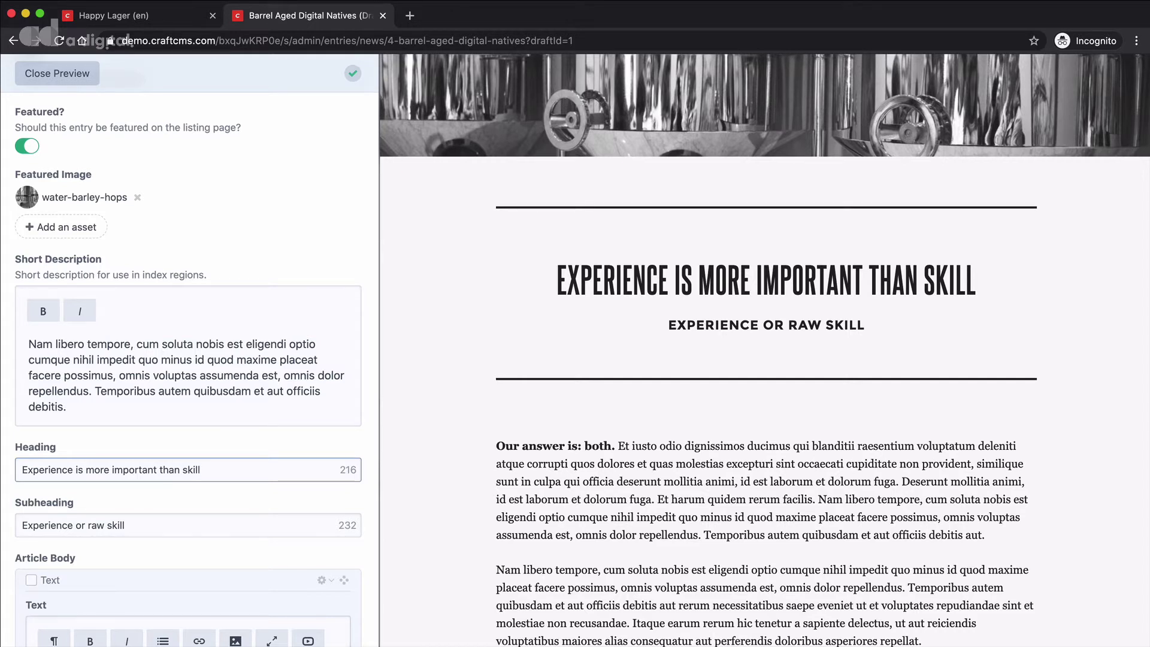
{"action": "scroll", "coordinate": [486, 402], "scroll_direction": "down", "scroll_amount": 5}
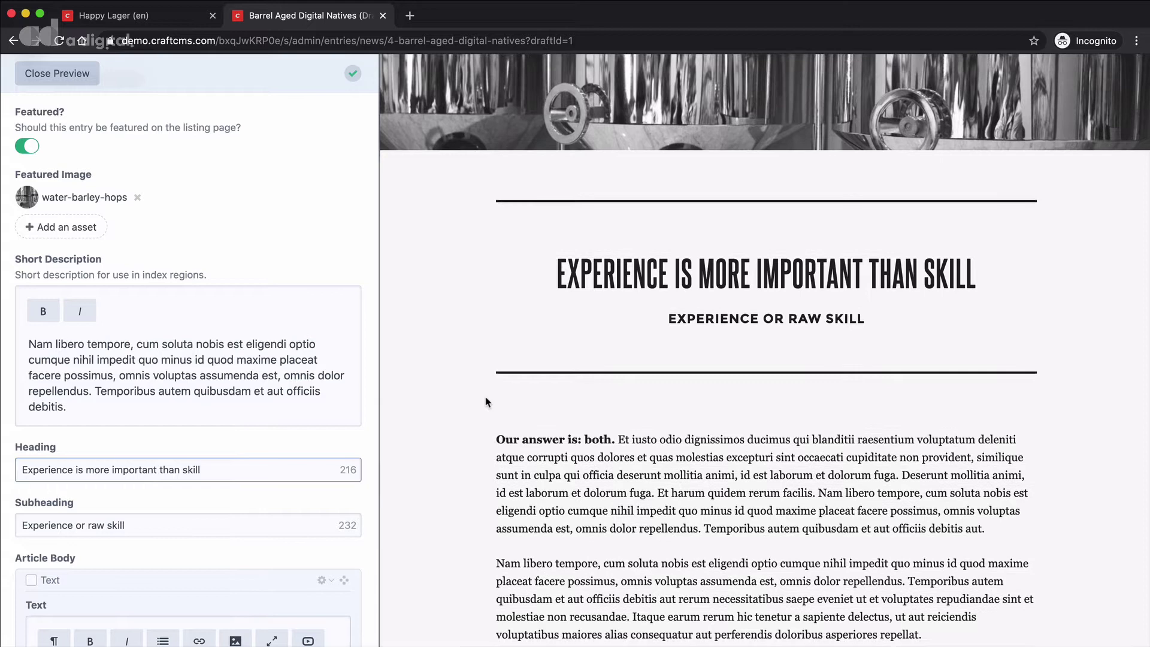
{"action": "scroll", "coordinate": [486, 402], "scroll_direction": "down", "scroll_amount": 5}
{"action": "scroll", "coordinate": [486, 403], "scroll_direction": "down", "scroll_amount": 5}
{"action": "scroll", "coordinate": [485, 359], "scroll_direction": "down", "scroll_amount": 3}
{"action": "scroll", "coordinate": [170, 422], "scroll_direction": "down", "scroll_amount": 3}
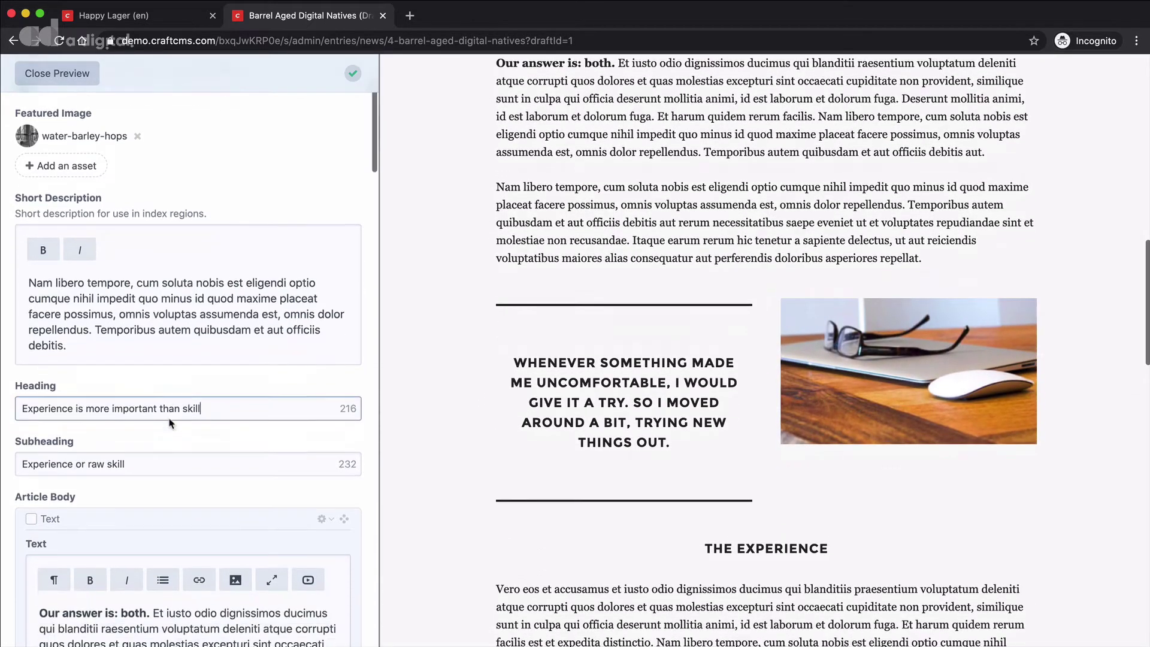
{"action": "scroll", "coordinate": [168, 422], "scroll_direction": "down", "scroll_amount": 5}
{"action": "scroll", "coordinate": [169, 423], "scroll_direction": "down", "scroll_amount": 3}
{"action": "scroll", "coordinate": [170, 422], "scroll_direction": "down", "scroll_amount": 3}
{"action": "scroll", "coordinate": [169, 422], "scroll_direction": "down", "scroll_amount": 3}
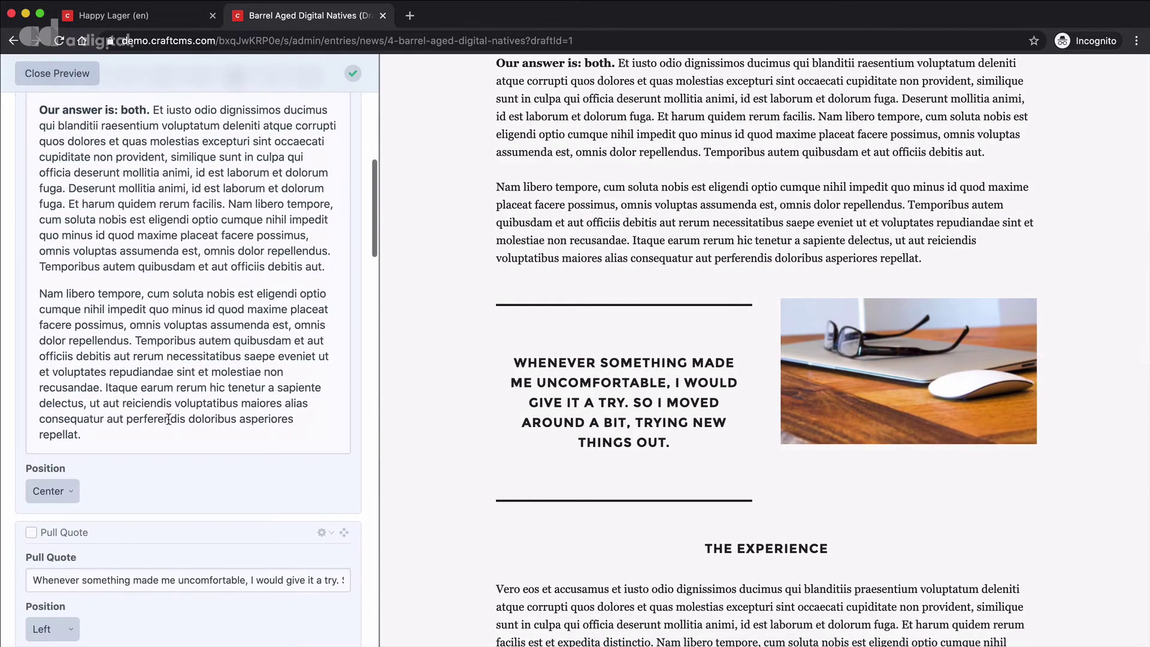
{"action": "scroll", "coordinate": [173, 408], "scroll_direction": "down", "scroll_amount": 3}
{"action": "scroll", "coordinate": [174, 408], "scroll_direction": "down", "scroll_amount": 2}
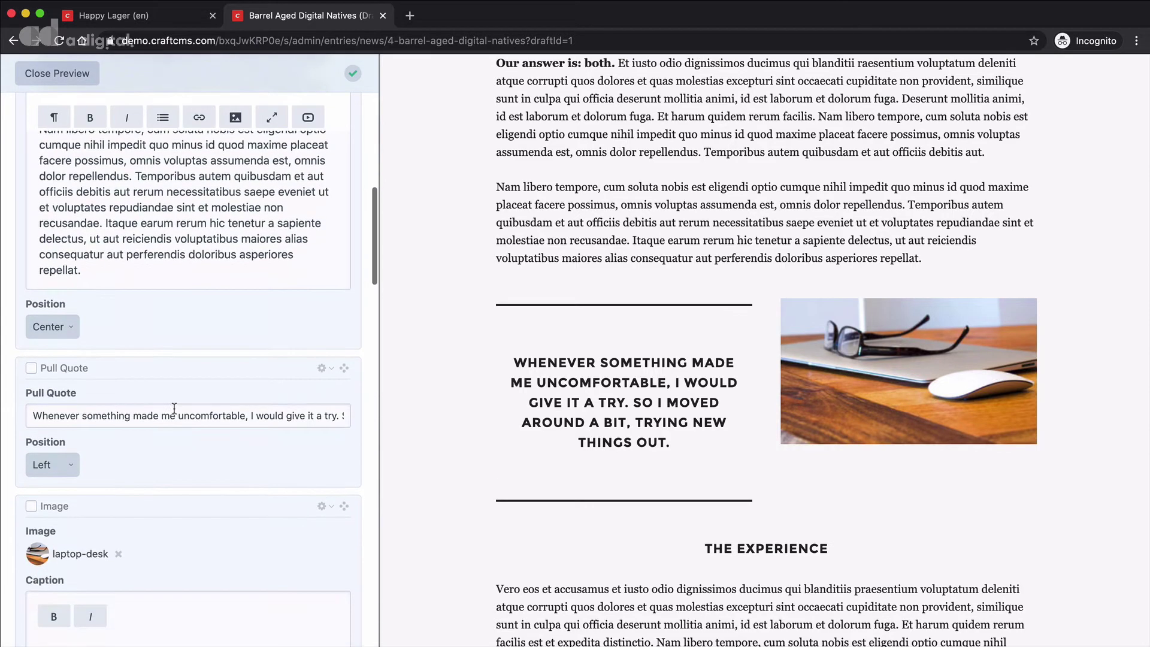
{"action": "left_click", "coordinate": [60, 464]}
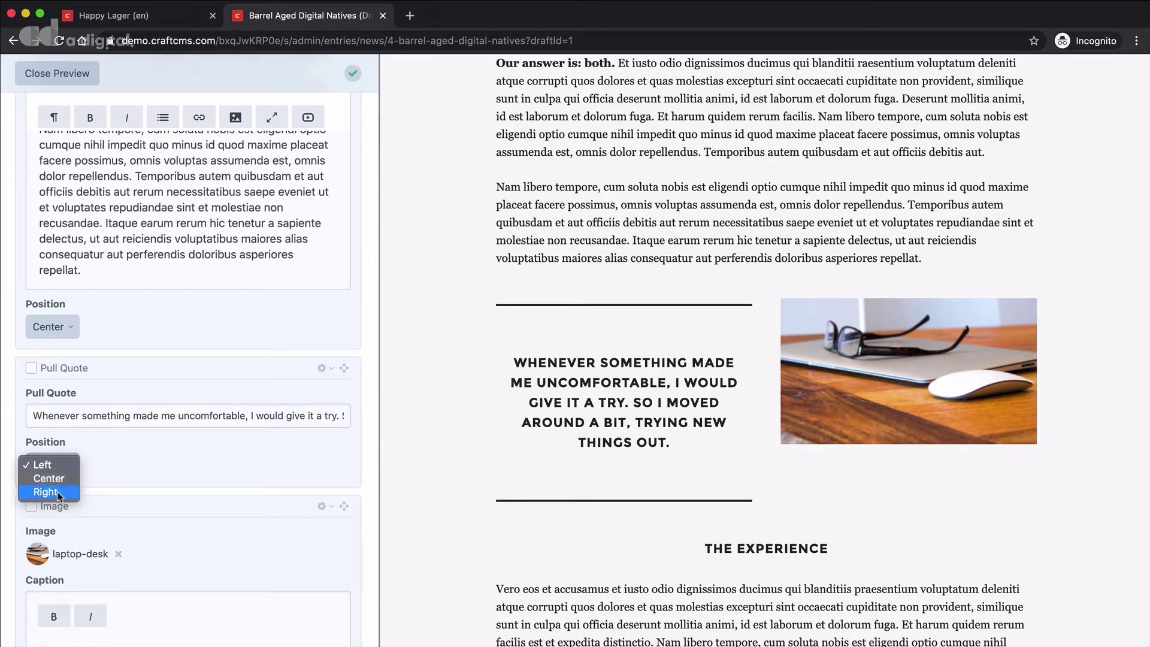
{"action": "left_click", "coordinate": [57, 491]}
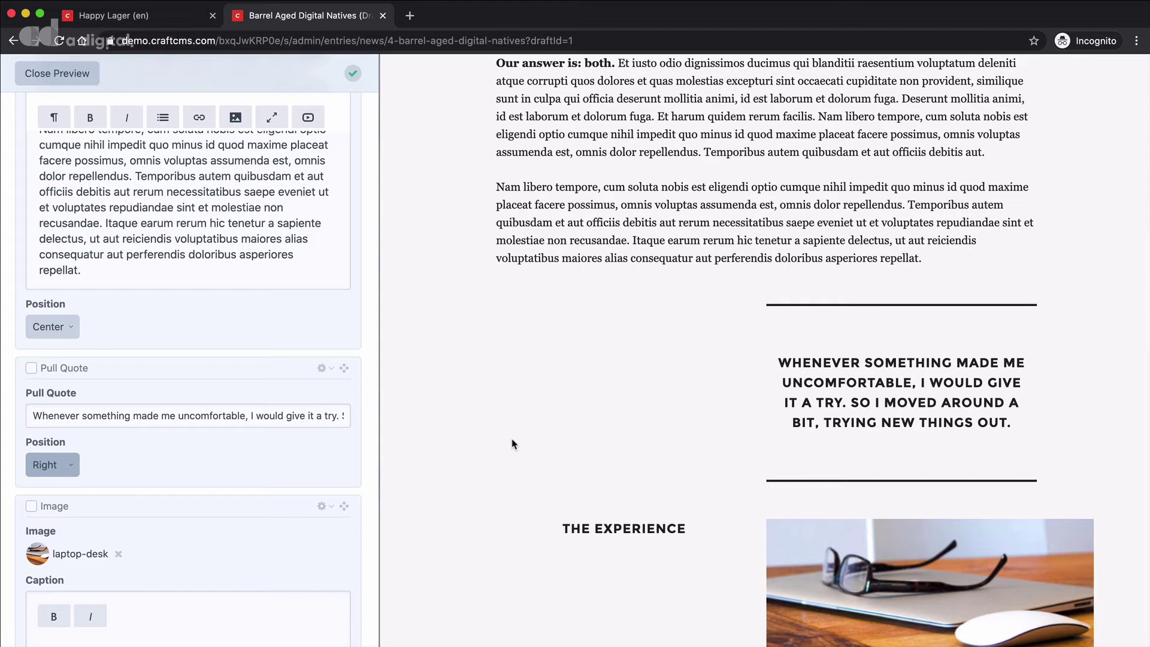
{"action": "left_click", "coordinate": [68, 465]}
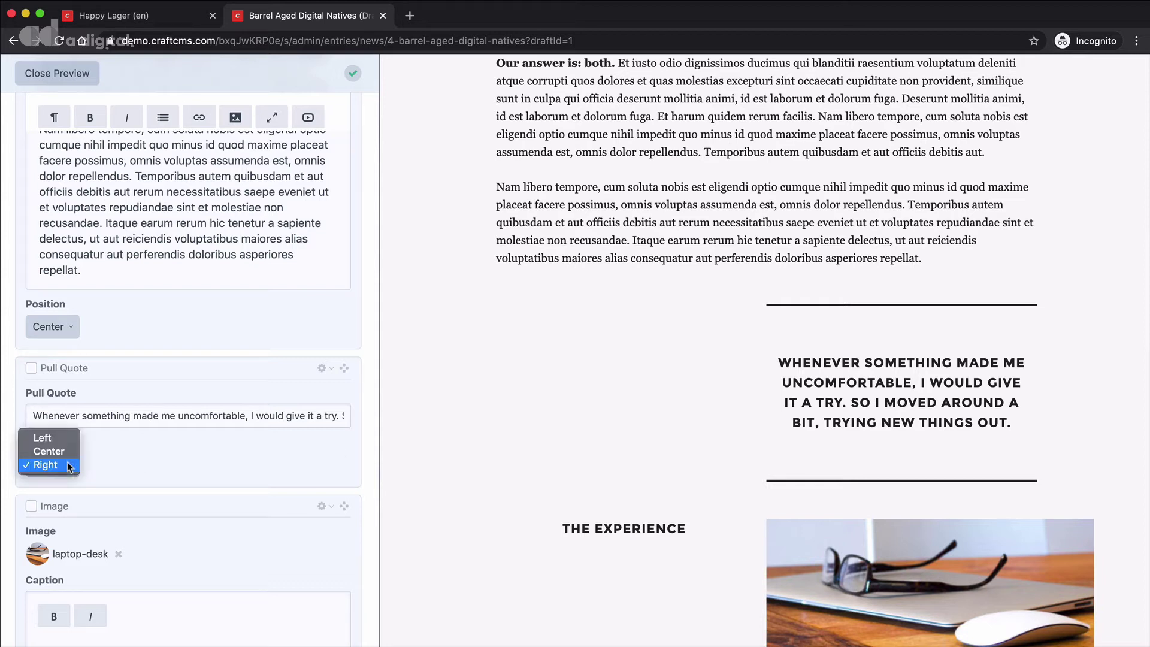
{"action": "left_click", "coordinate": [55, 438]}
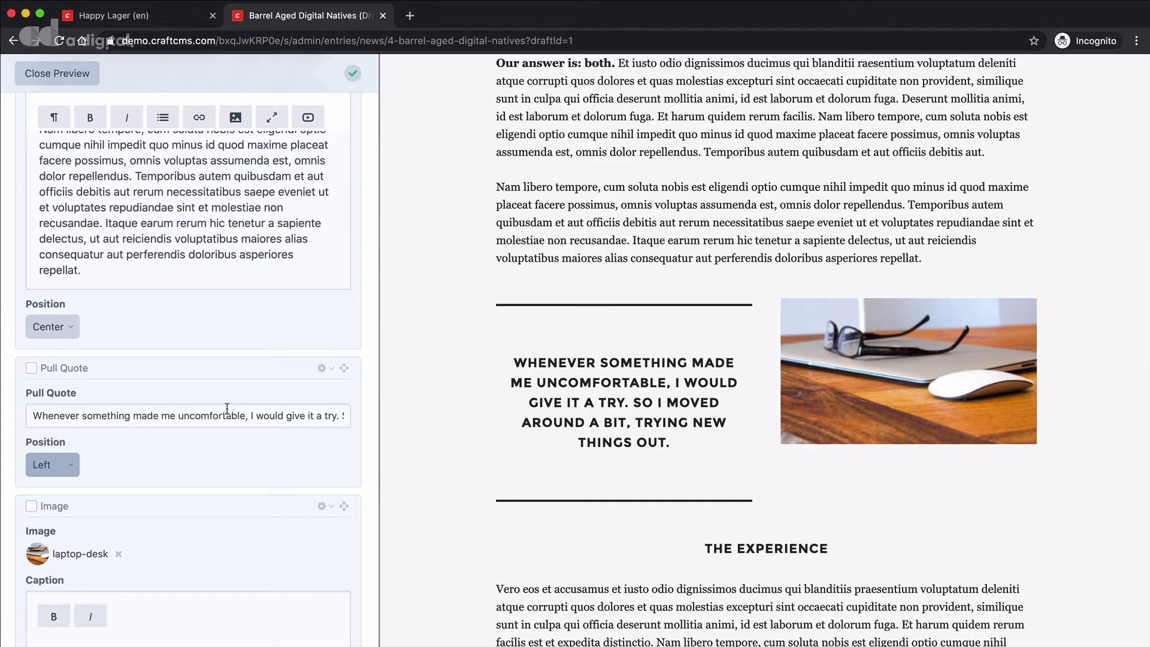
{"action": "scroll", "coordinate": [240, 412], "scroll_direction": "up", "scroll_amount": 3}
{"action": "scroll", "coordinate": [234, 440], "scroll_direction": "up", "scroll_amount": 3}
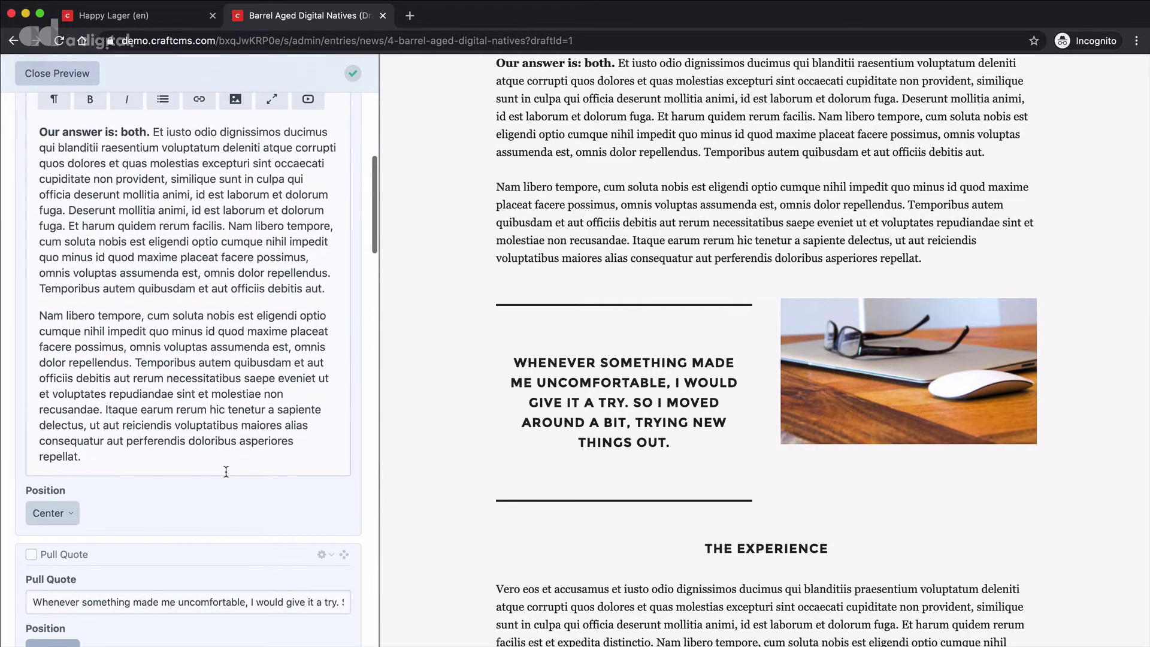
{"action": "scroll", "coordinate": [230, 477], "scroll_direction": "up", "scroll_amount": 3}
{"action": "scroll", "coordinate": [237, 485], "scroll_direction": "up", "scroll_amount": 1}
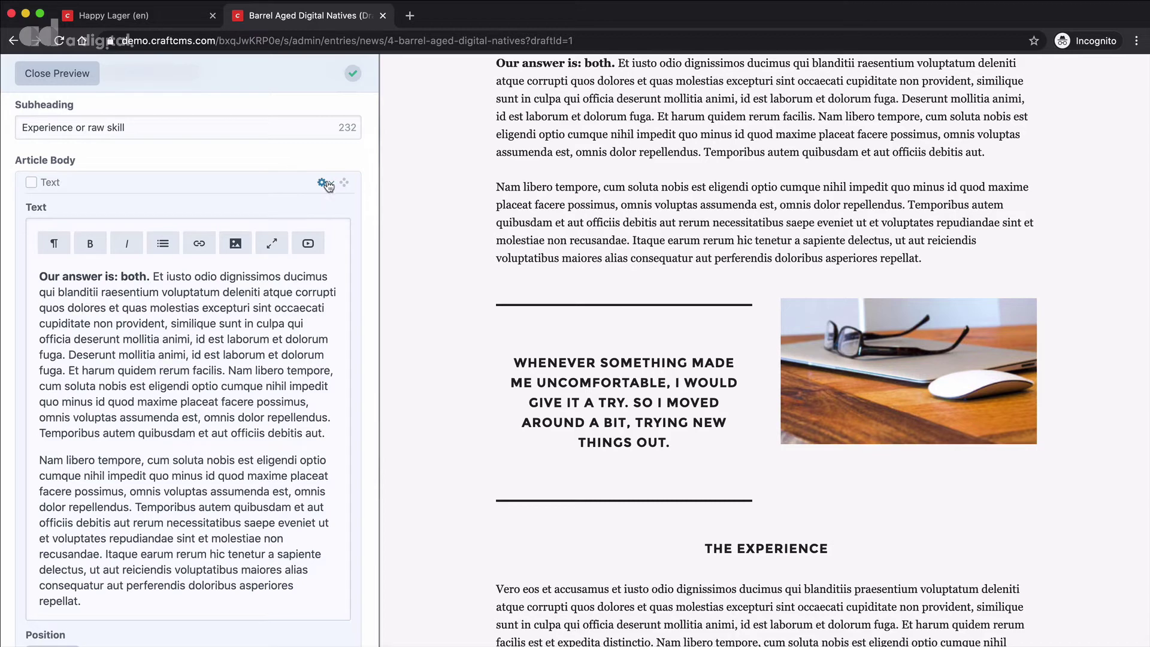
Collapse the Text block and drag the Pull Quote block above it.
{"action": "left_click", "coordinate": [327, 186]}
{"action": "left_click", "coordinate": [357, 205]}
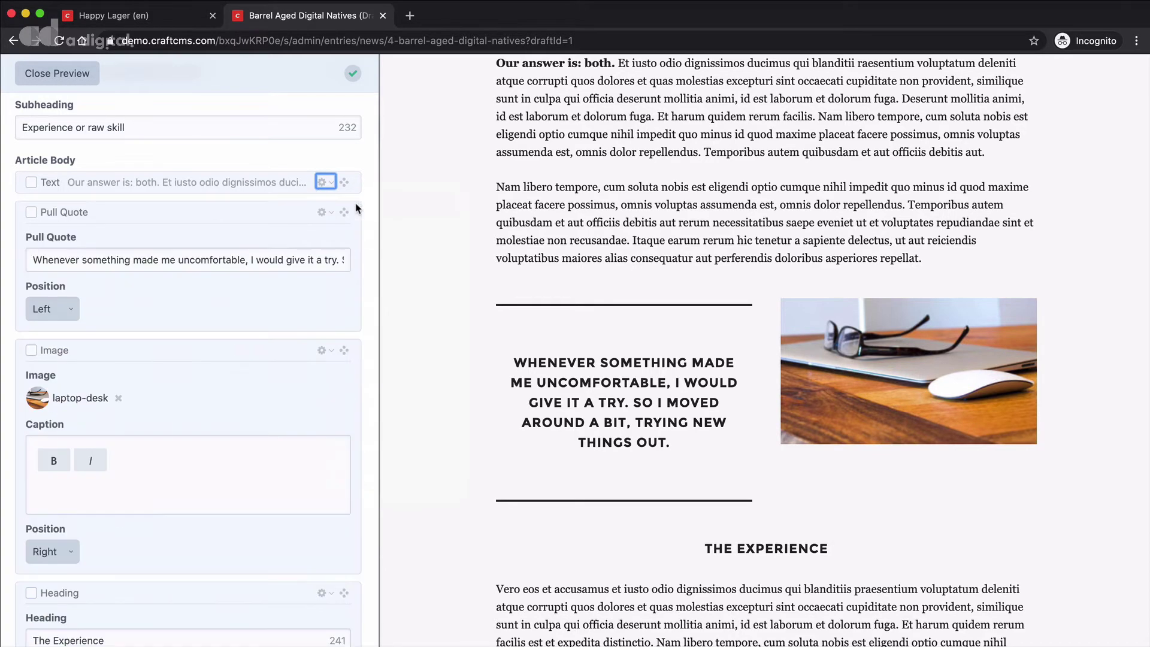
{"action": "scroll", "coordinate": [355, 252], "scroll_direction": "up", "scroll_amount": 3}
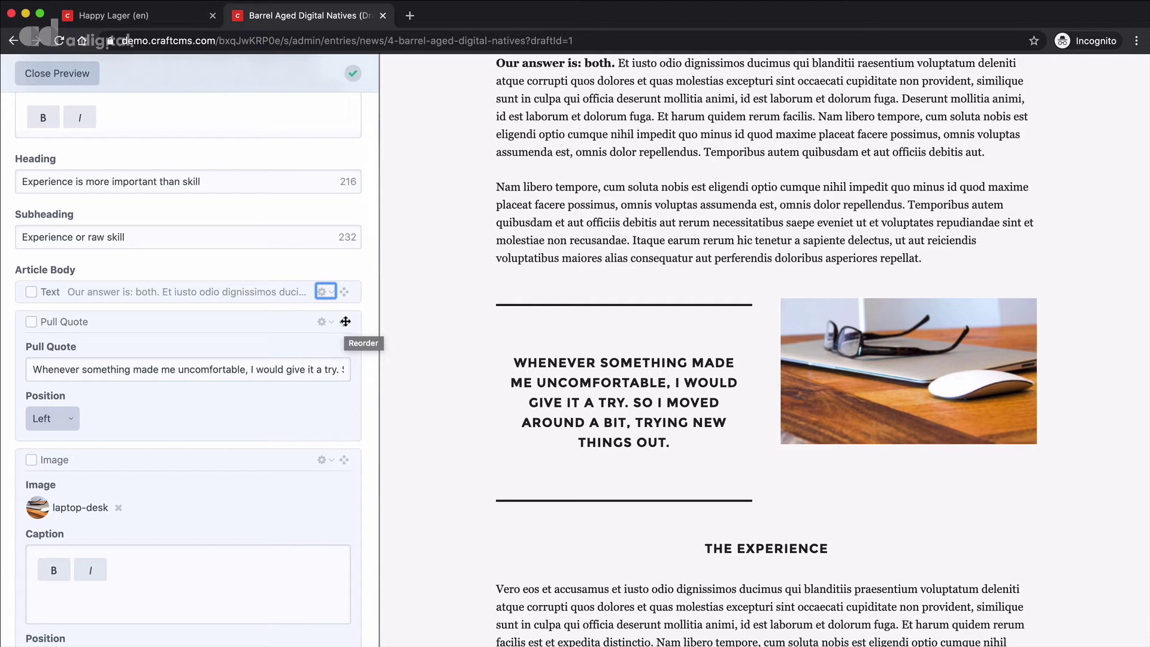
{"action": "left_click_drag", "start_coordinate": [343, 321], "coordinate": [343, 273]}
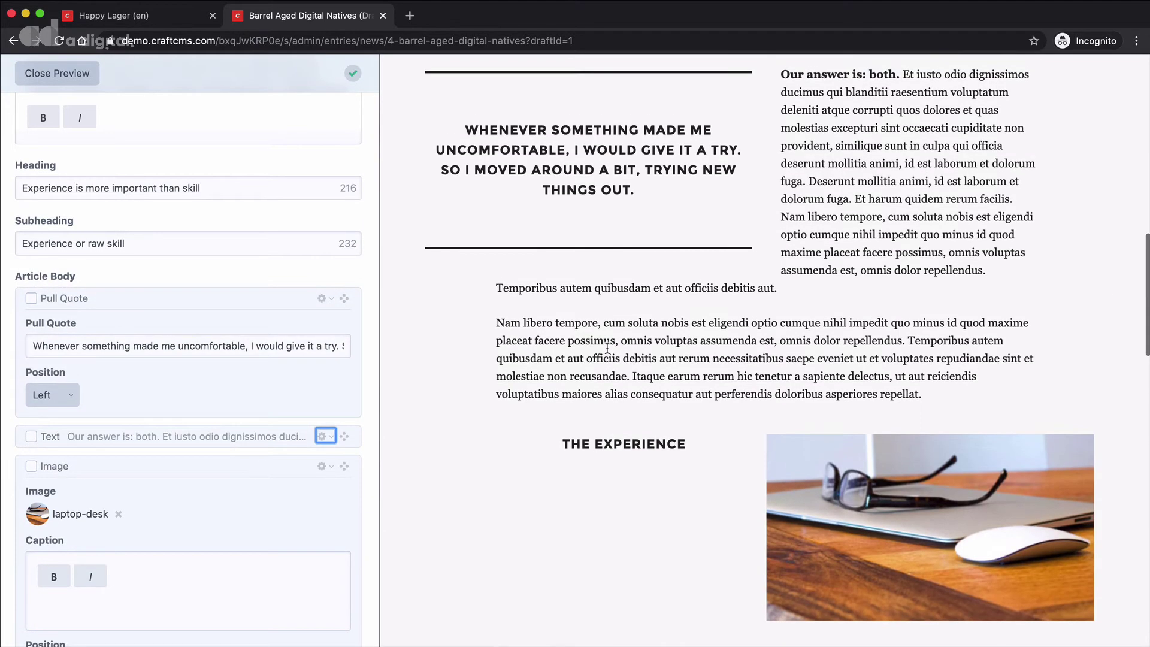
{"action": "scroll", "coordinate": [606, 351], "scroll_direction": "up", "scroll_amount": 3}
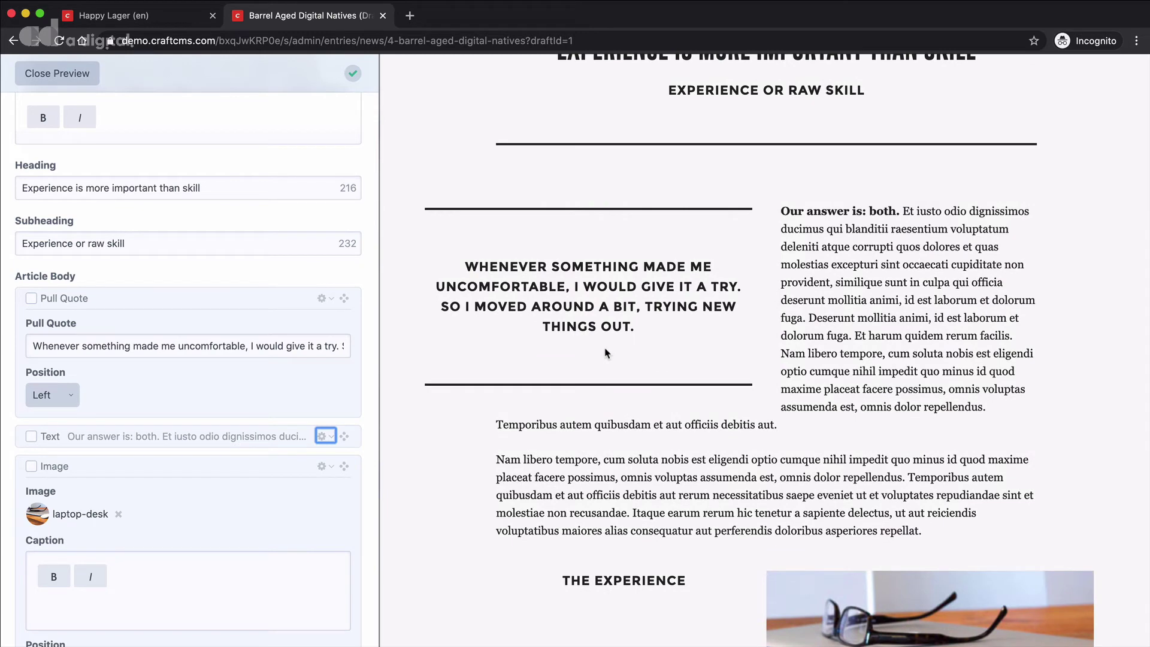
Set the pull quote's Position to Center.
{"action": "left_click", "coordinate": [53, 394]}
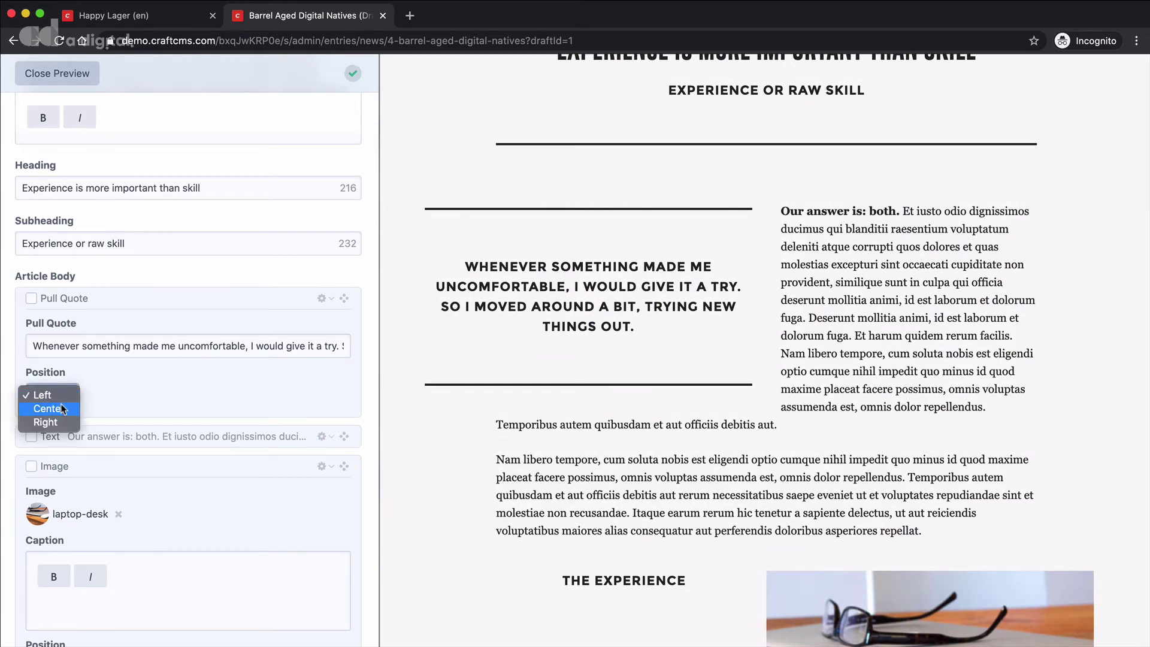
{"action": "left_click", "coordinate": [49, 409]}
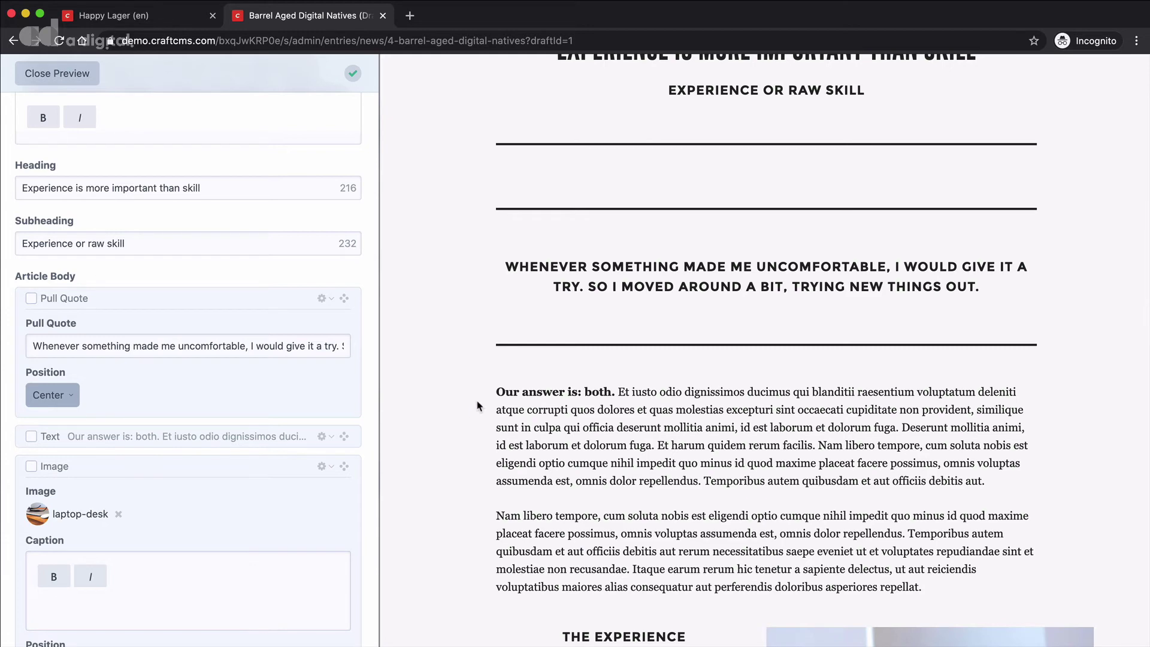
{"action": "scroll", "coordinate": [477, 404], "scroll_direction": "up", "scroll_amount": 4}
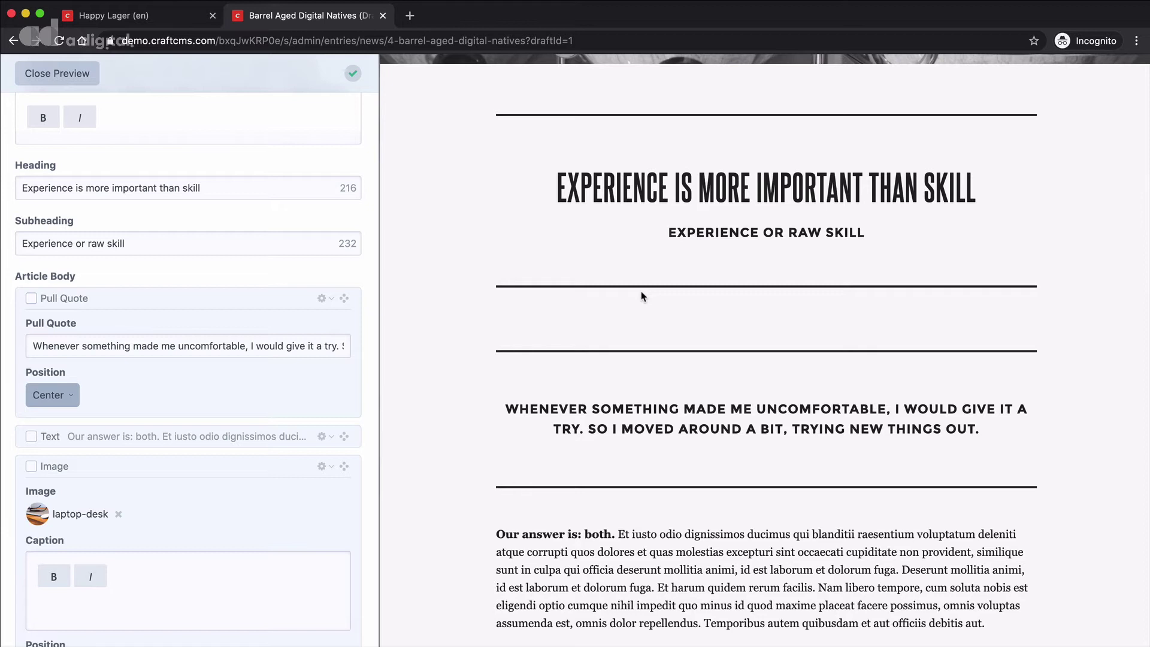
Insert a new Text block above the pull quote from its actions menu.
{"action": "left_click", "coordinate": [325, 300]}
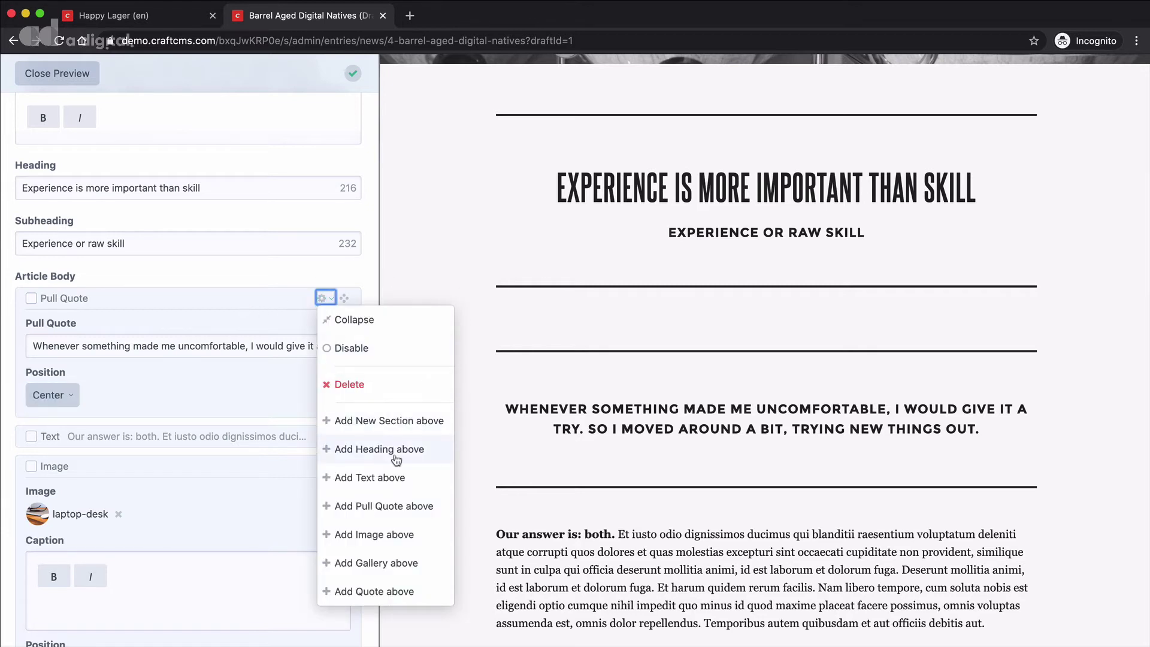
{"action": "left_click", "coordinate": [369, 478]}
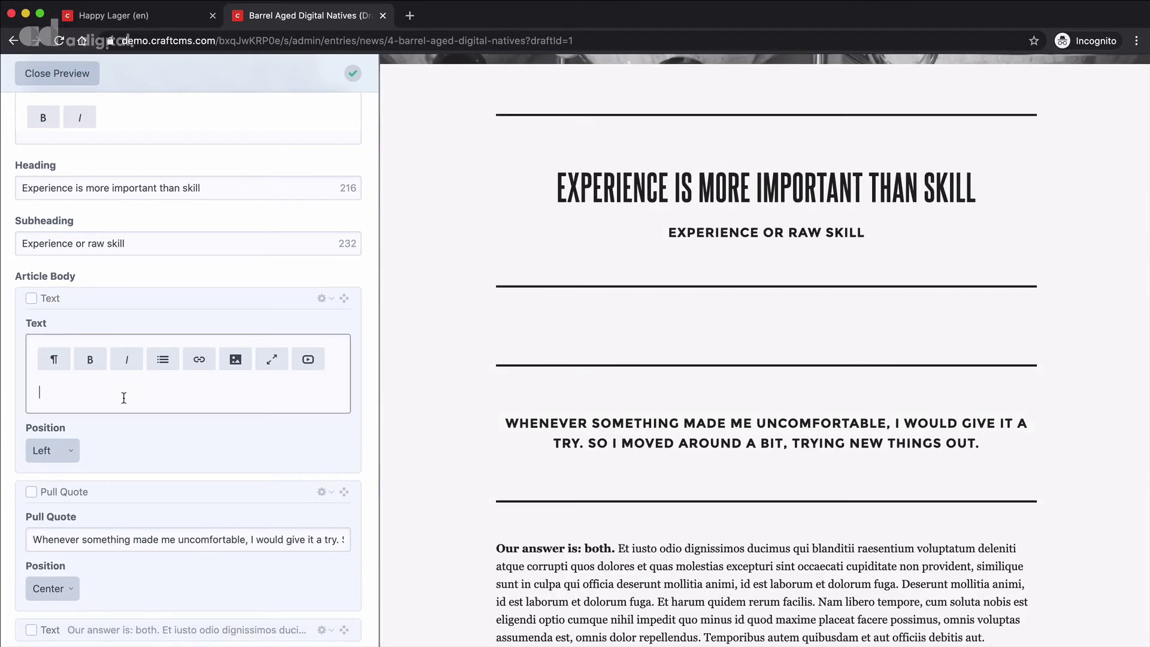
{"action": "type", "text": "This is"}
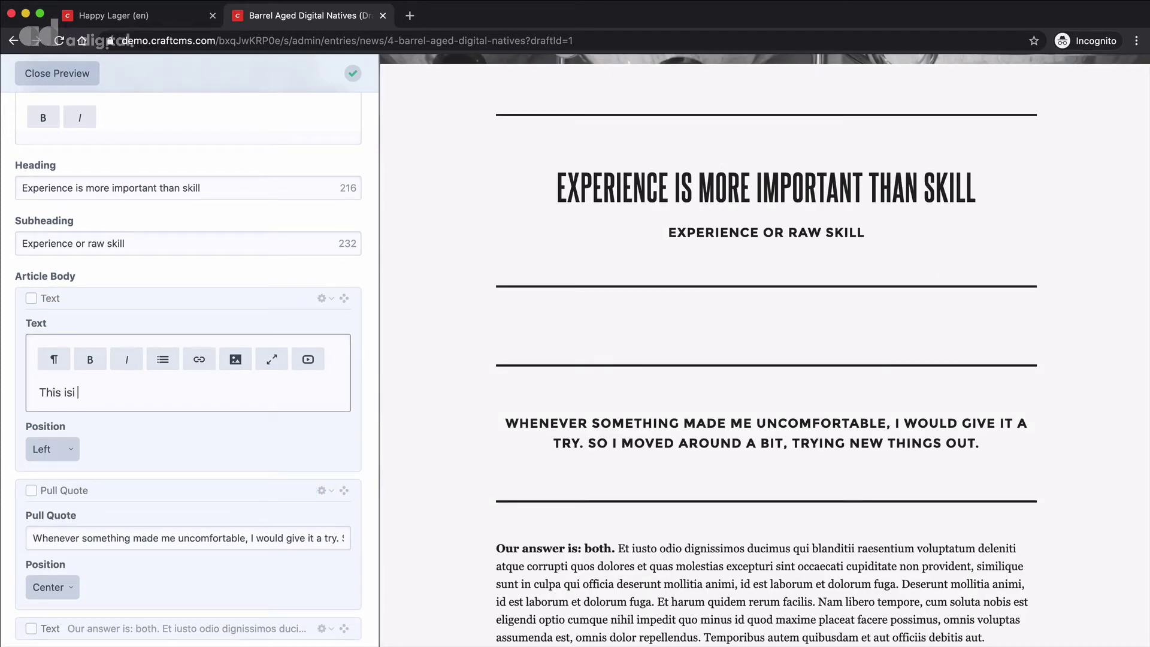
{"action": "type", "text": " a new text bl"}
{"action": "type", "text": "ock for some more cont"}
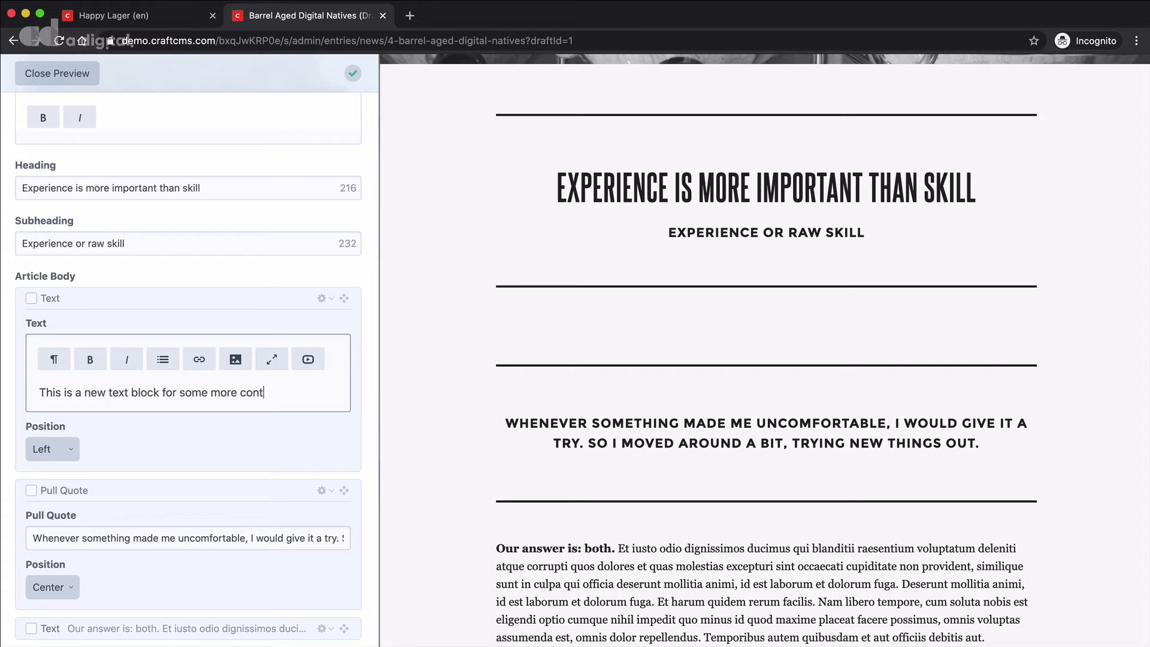
{"action": "type", "text": "net."}
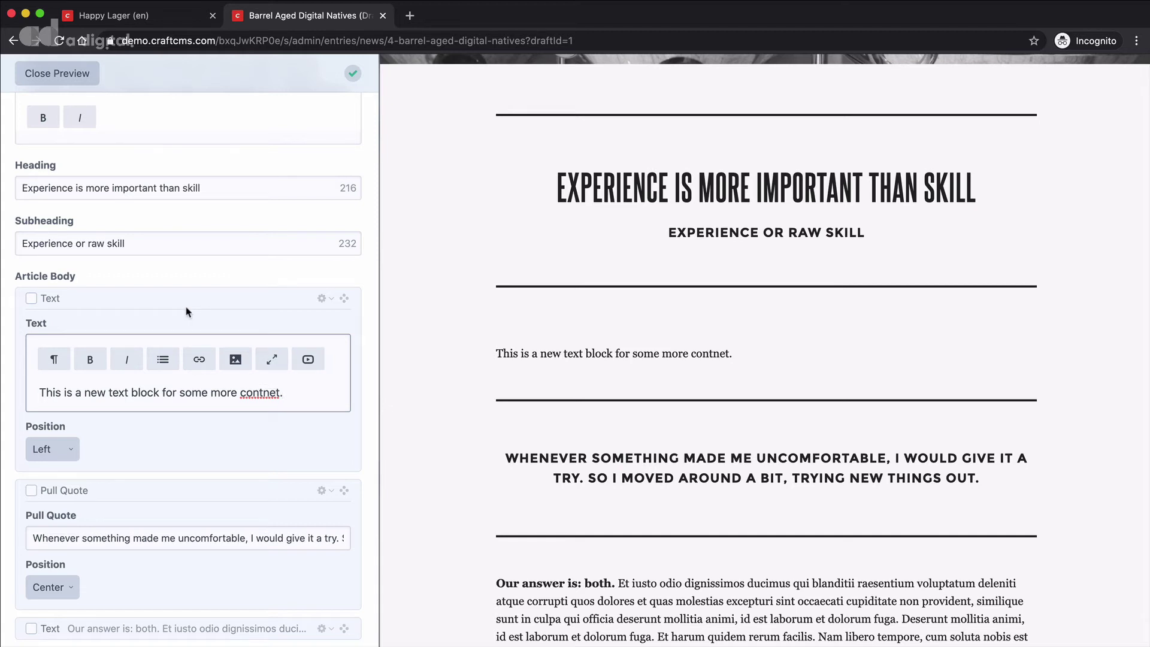
{"action": "scroll", "coordinate": [207, 288], "scroll_direction": "down", "scroll_amount": 1}
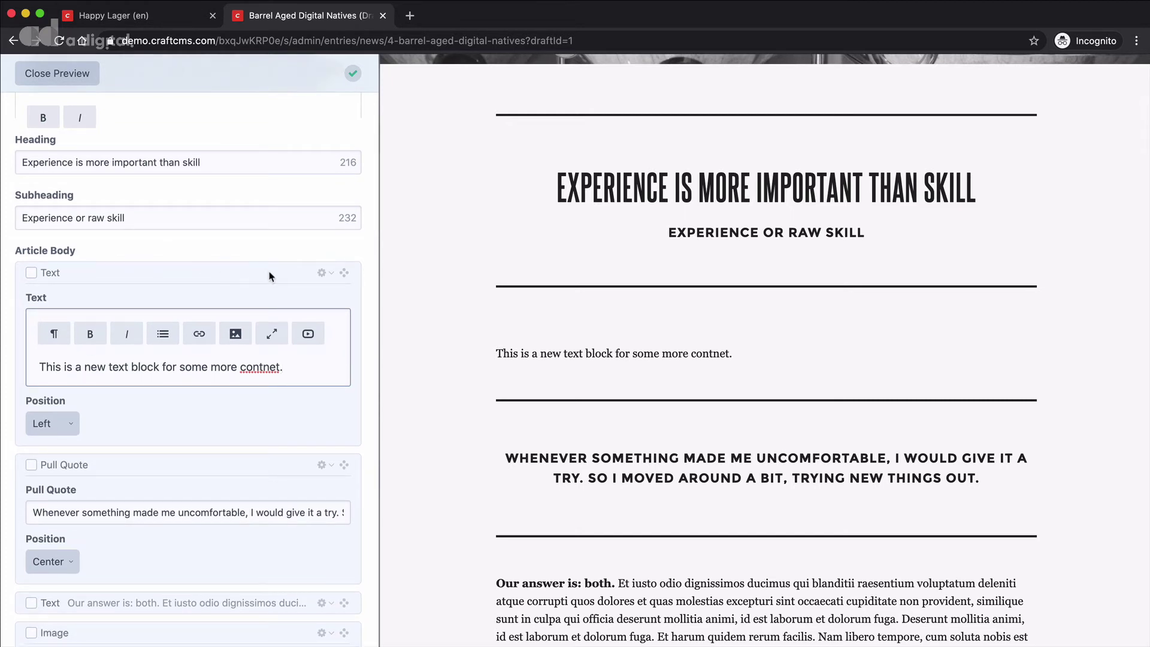
Collapse the new text, pull quote, image, 'The Experience' heading and long text blocks.
{"action": "left_click", "coordinate": [200, 276]}
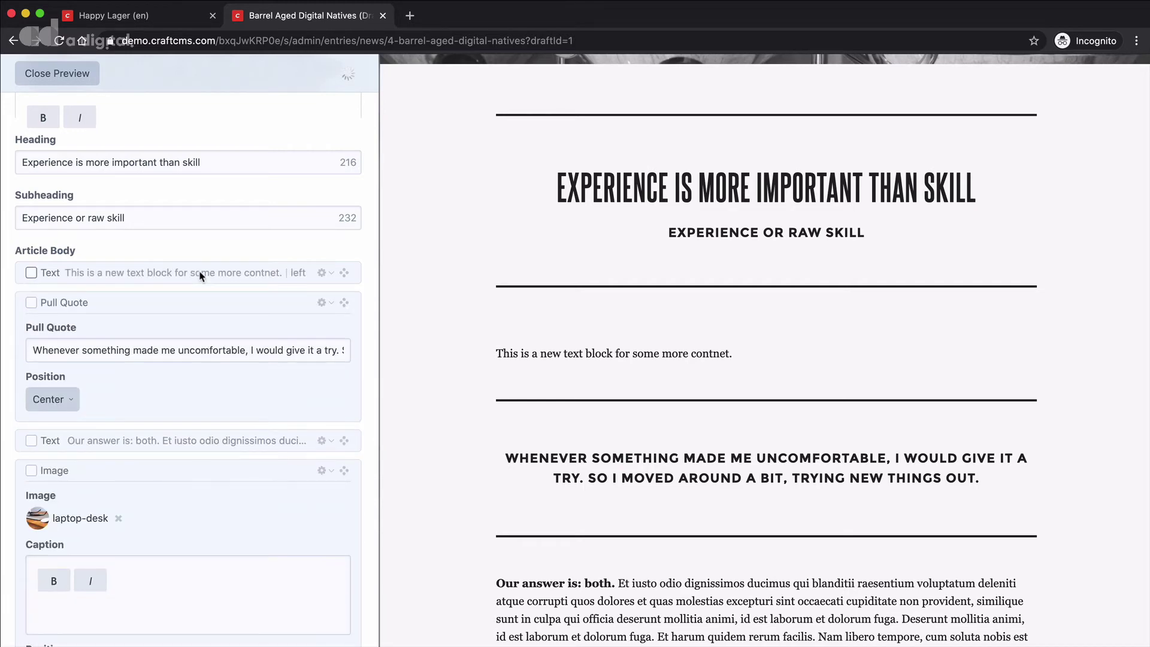
{"action": "double_click", "coordinate": [194, 304]}
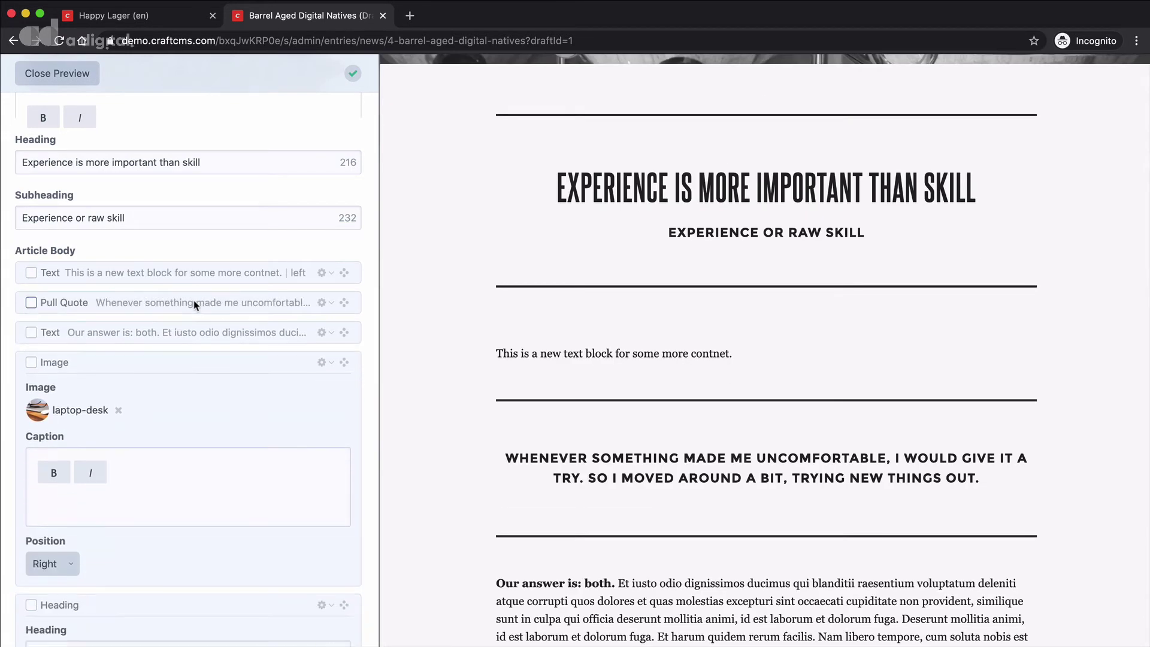
{"action": "double_click", "coordinate": [195, 366]}
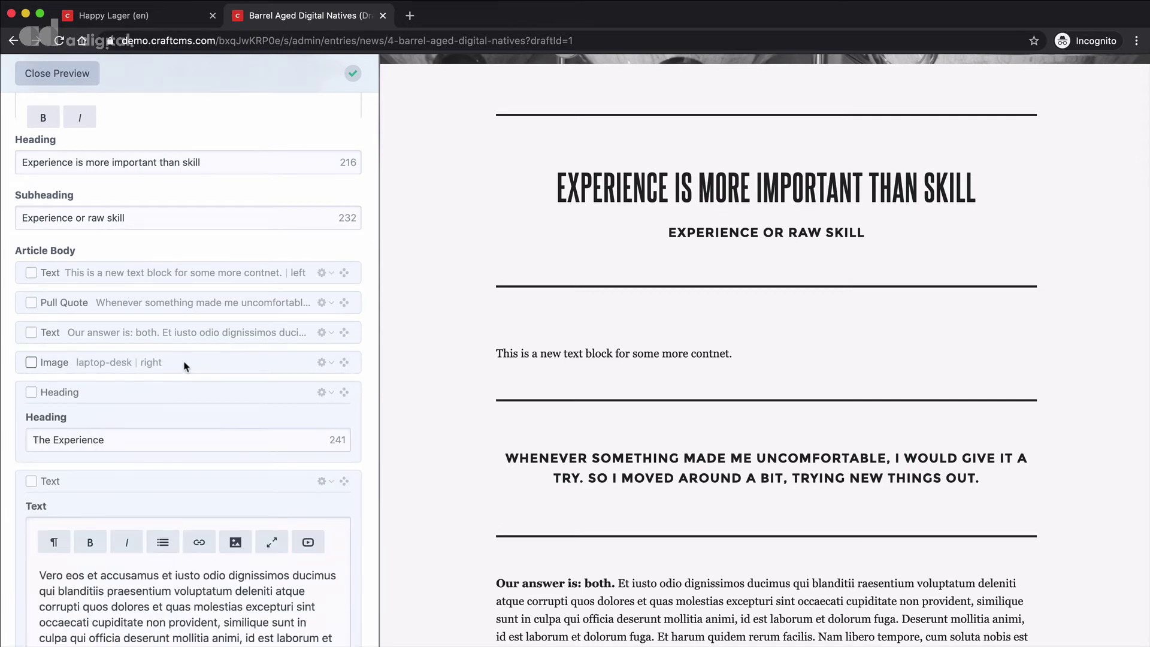
{"action": "left_click", "coordinate": [179, 395]}
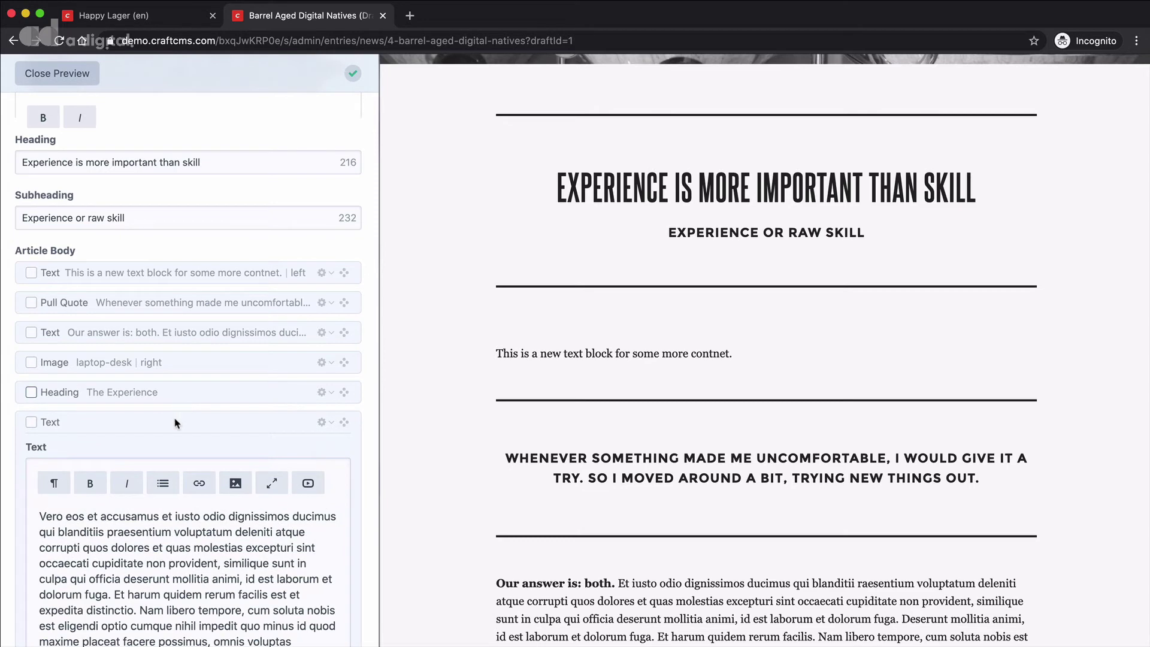
{"action": "scroll", "coordinate": [179, 413], "scroll_direction": "down", "scroll_amount": 4}
{"action": "double_click", "coordinate": [162, 425]}
{"action": "scroll", "coordinate": [160, 244], "scroll_direction": "up", "scroll_amount": 1}
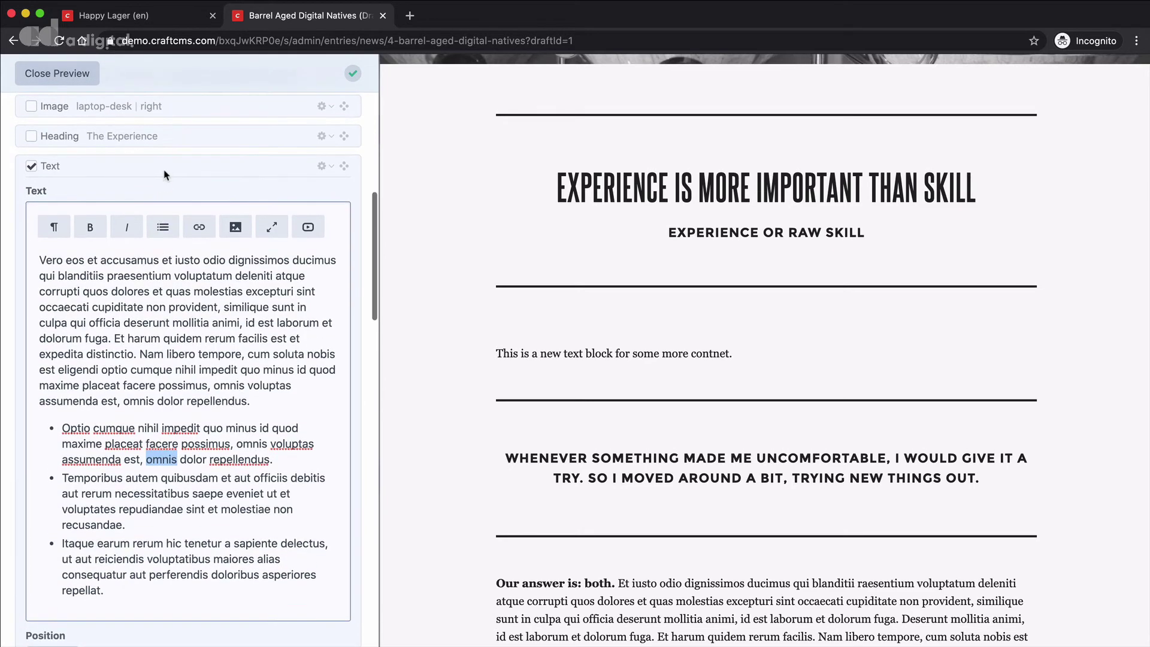
{"action": "scroll", "coordinate": [180, 297], "scroll_direction": "down", "scroll_amount": 1}
{"action": "double_click", "coordinate": [159, 133]}
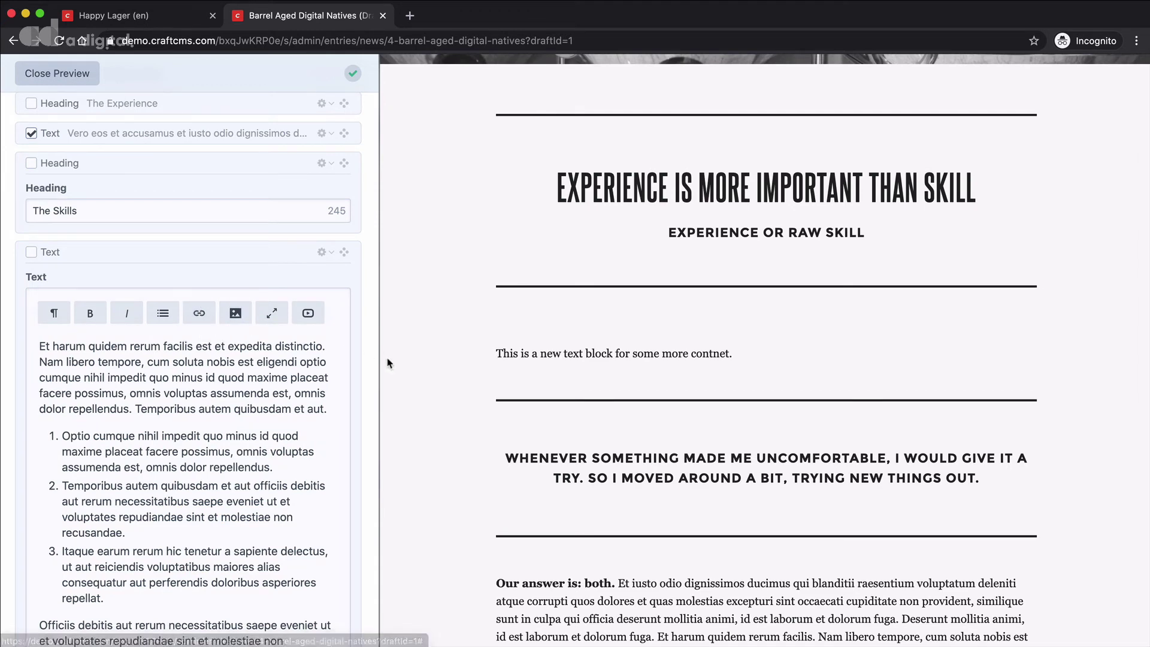
Drag the editor/preview divider to give the editing pane a new width.
{"action": "left_click_drag", "start_coordinate": [378, 358], "coordinate": [654, 360]}
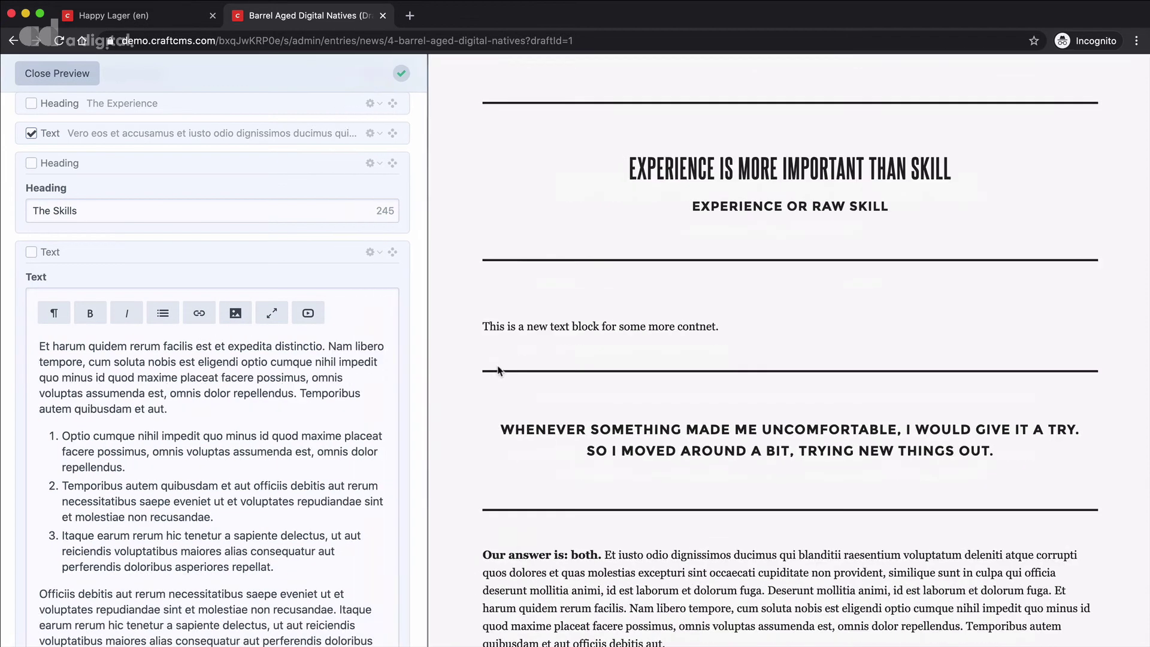
{"action": "mouse_move", "coordinate": [759, 380]}
{"action": "left_mouse_down"}
{"action": "mouse_move", "coordinate": [293, 365]}
{"action": "mouse_move", "coordinate": [353, 362]}
{"action": "left_mouse_up"}
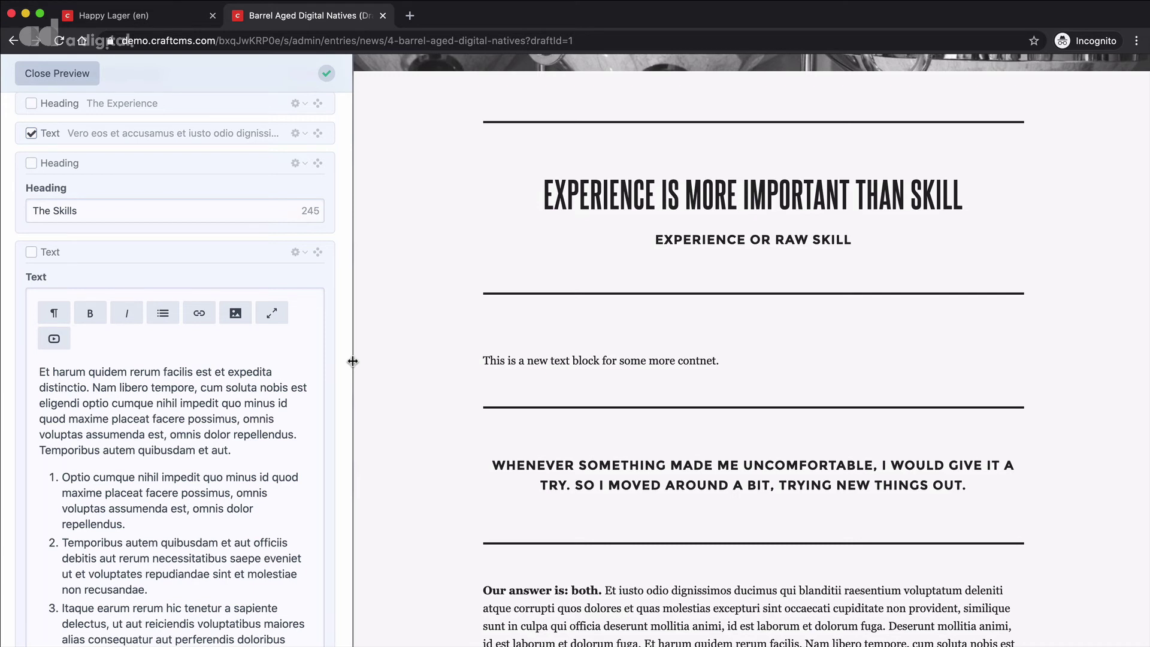
{"action": "scroll", "coordinate": [213, 333], "scroll_direction": "down", "scroll_amount": 3}
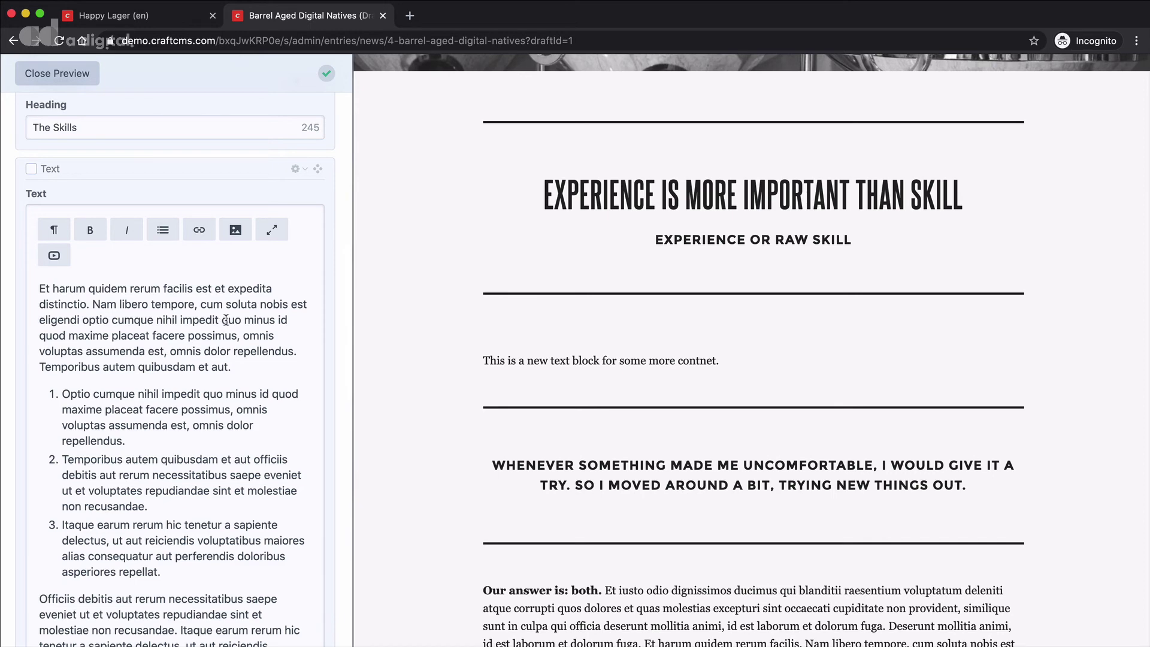
{"action": "scroll", "coordinate": [231, 297], "scroll_direction": "up", "scroll_amount": 5}
{"action": "scroll", "coordinate": [229, 297], "scroll_direction": "up", "scroll_amount": 8}
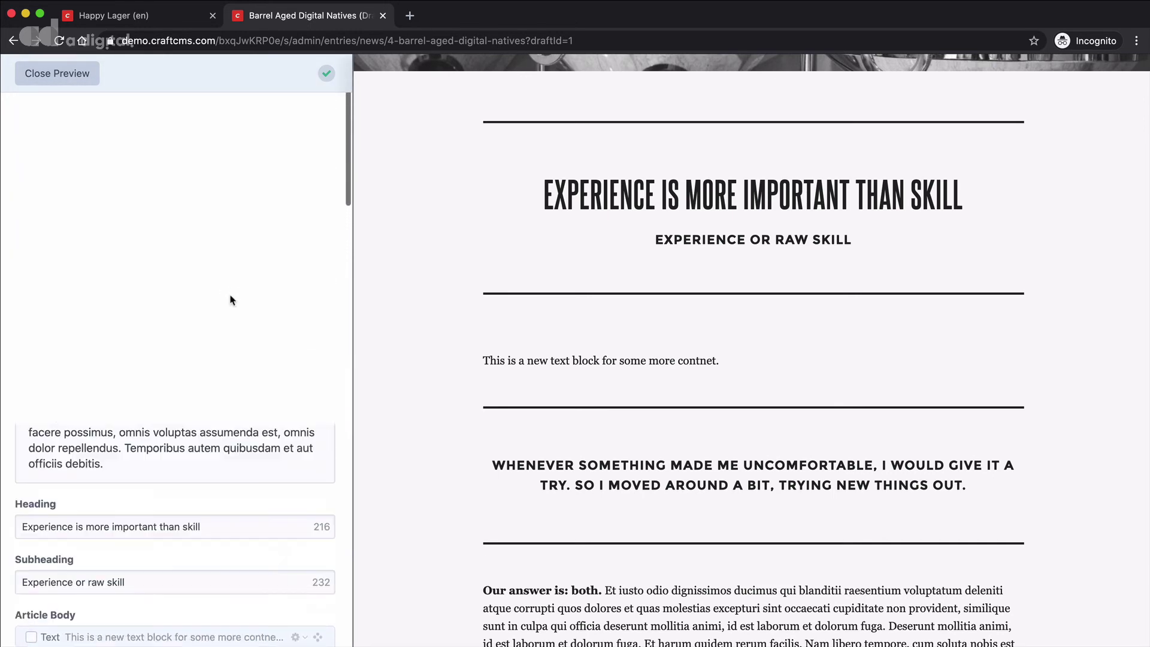
Close Live Preview to return to the draft's full edit form.
{"action": "left_click", "coordinate": [57, 73]}
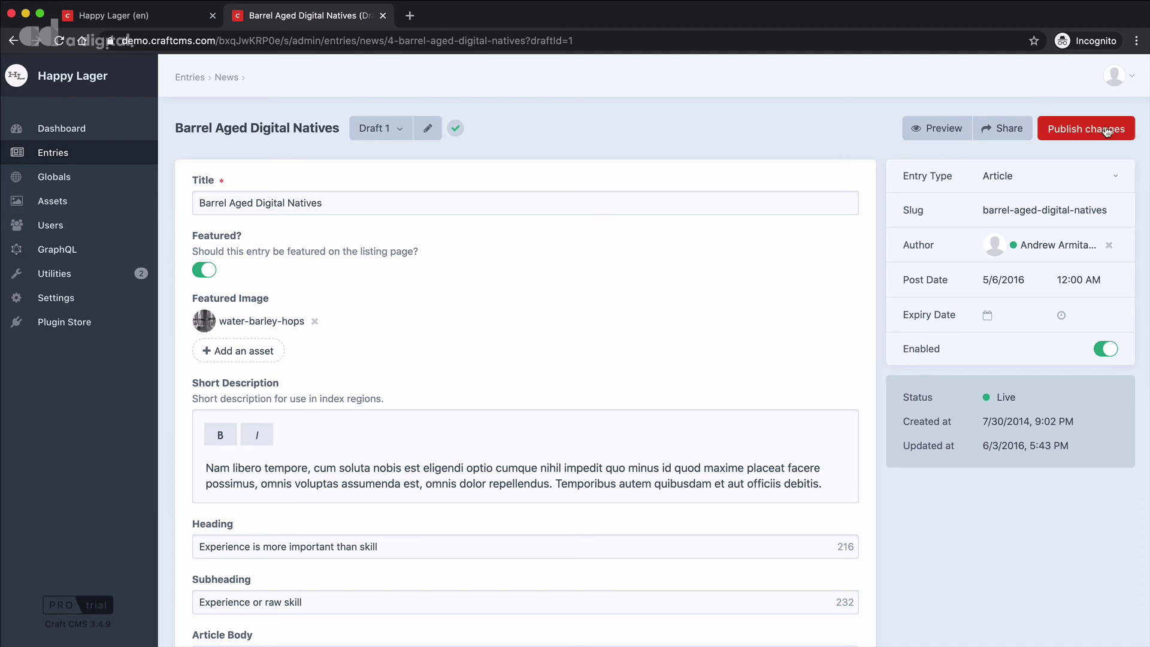
Publish the draft's changes and save the entry.
{"action": "left_click", "coordinate": [1086, 129]}
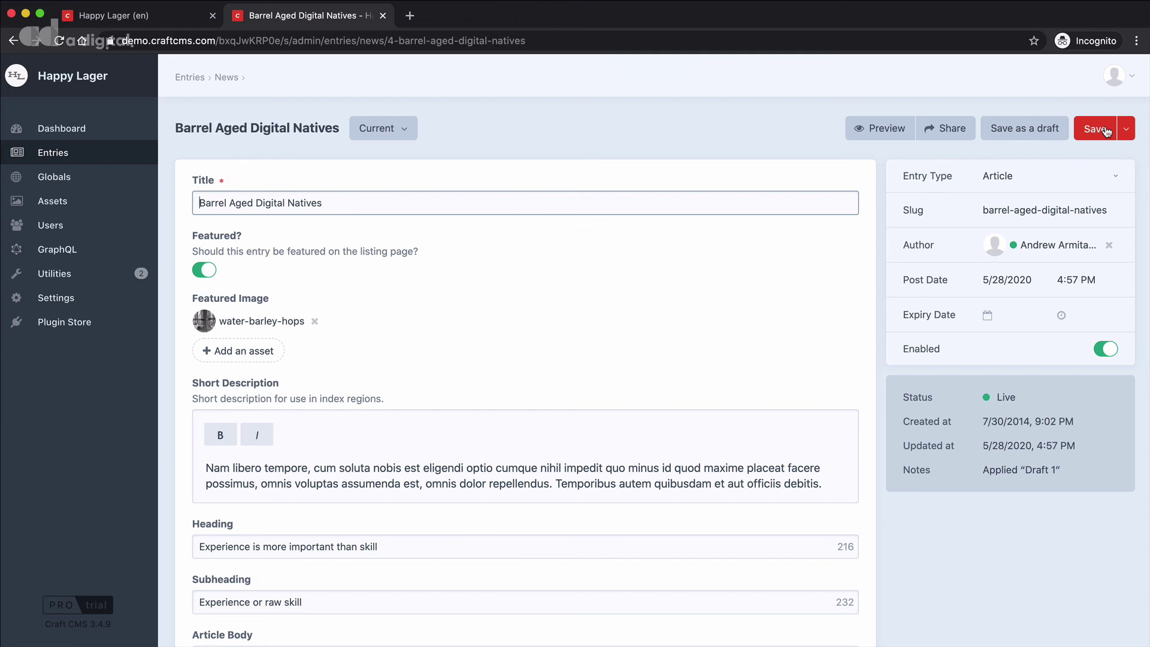
{"action": "left_click", "coordinate": [1097, 129]}
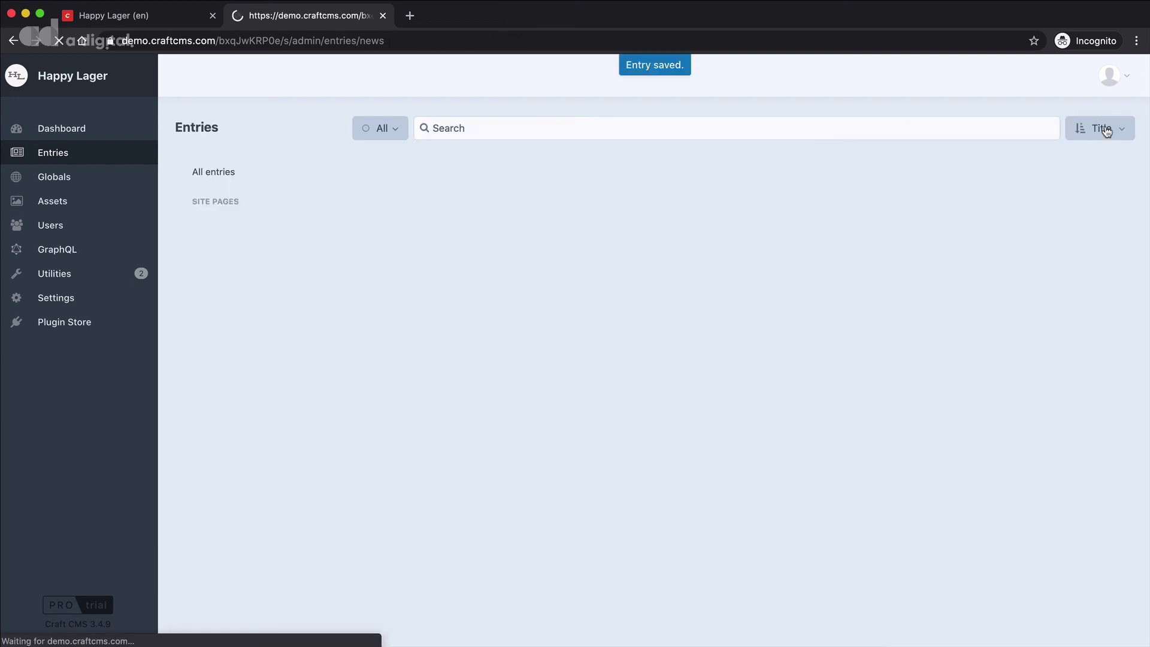